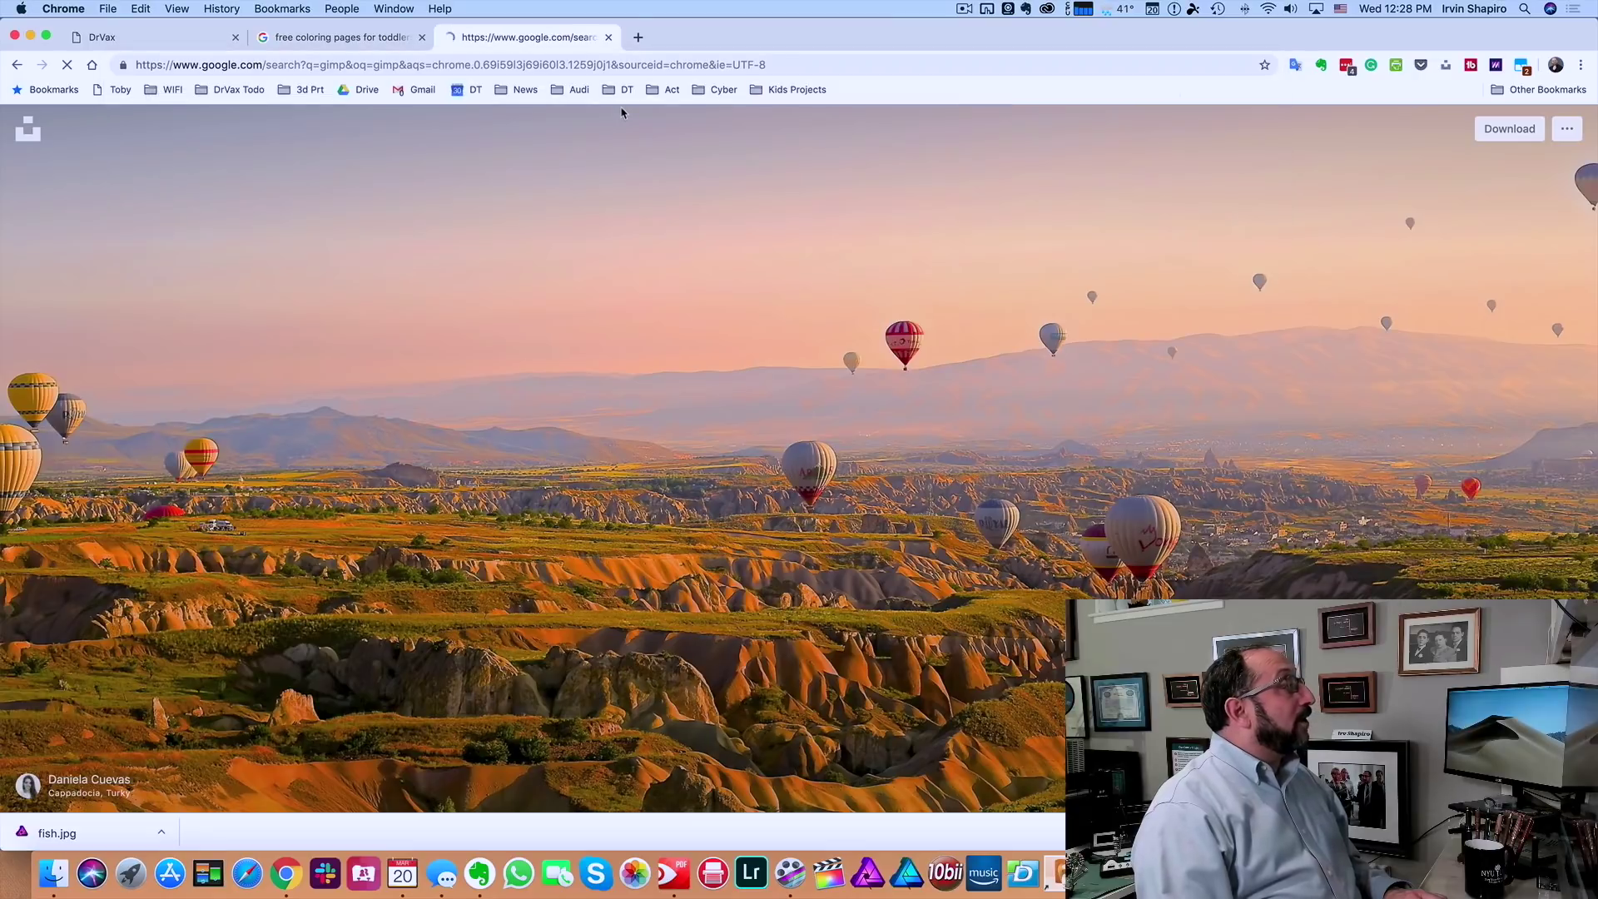
- Visit the official GIMP website from the search results, view its Downloads page, and close the browser window
left_click(388, 247)
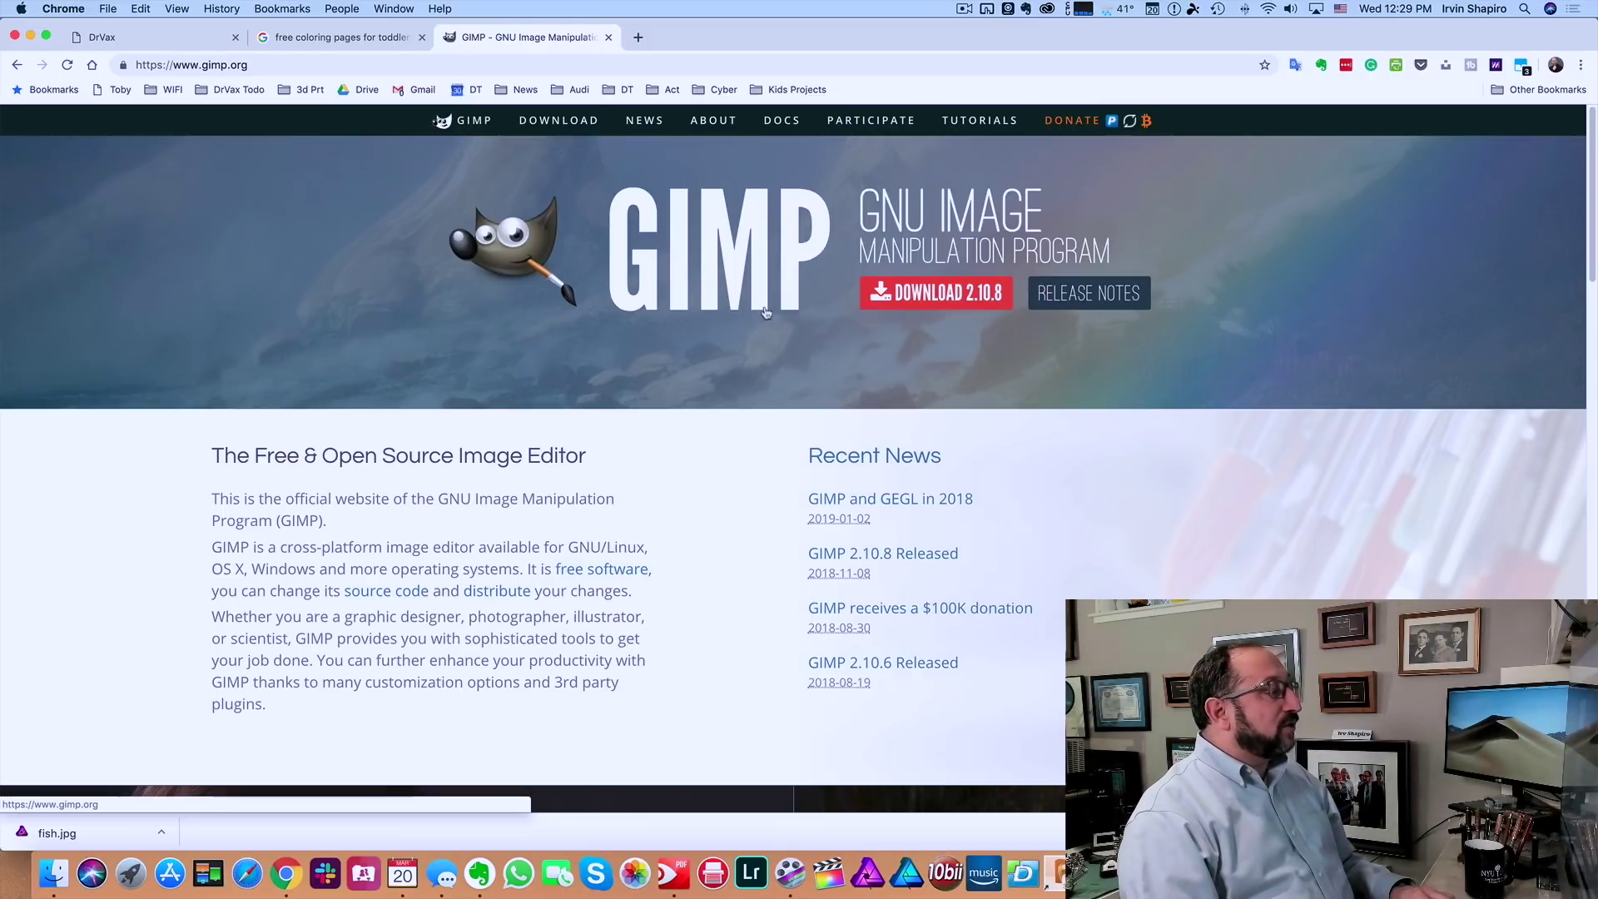
left_click(923, 298)
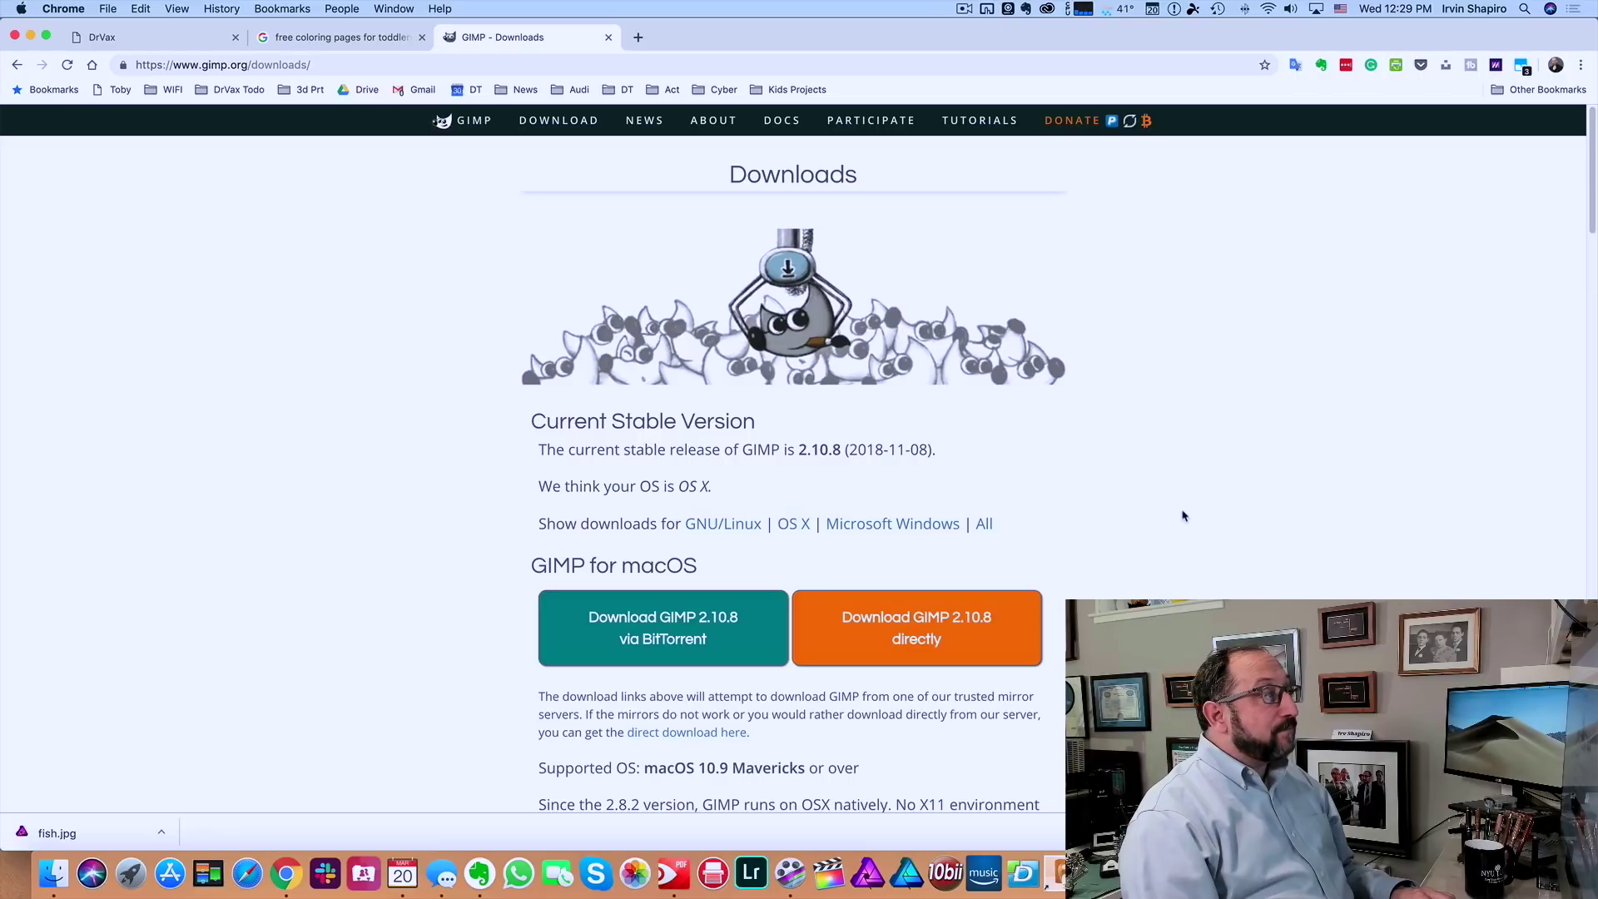
left_click(15, 36)
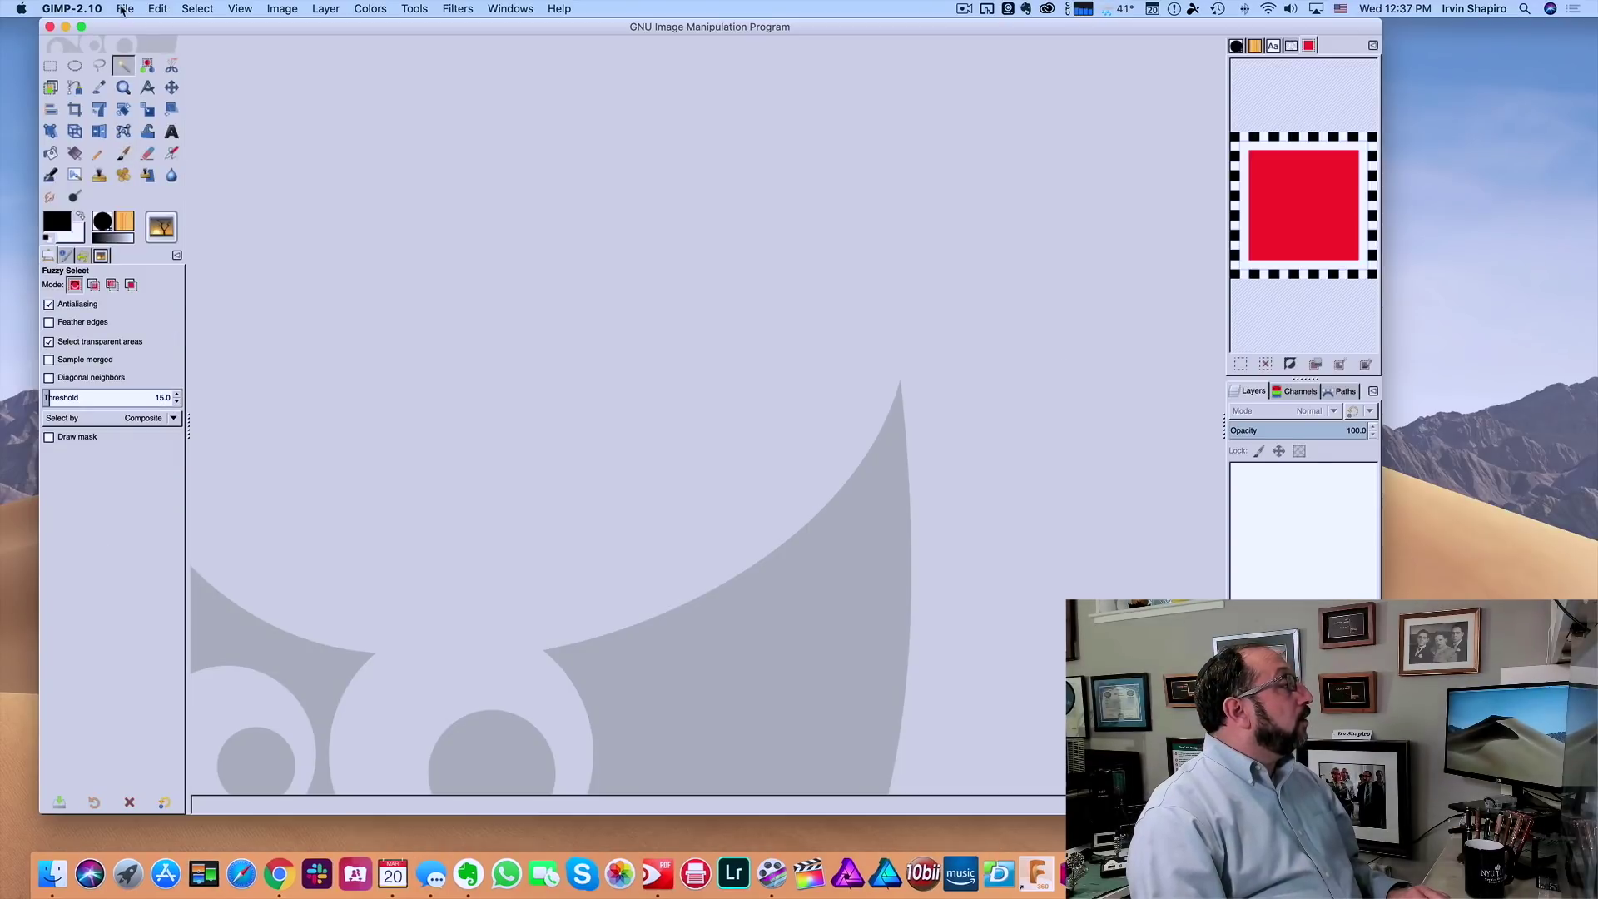
- Switch to GIMP and open the recently used image fish.jpg
left_click(123, 9)
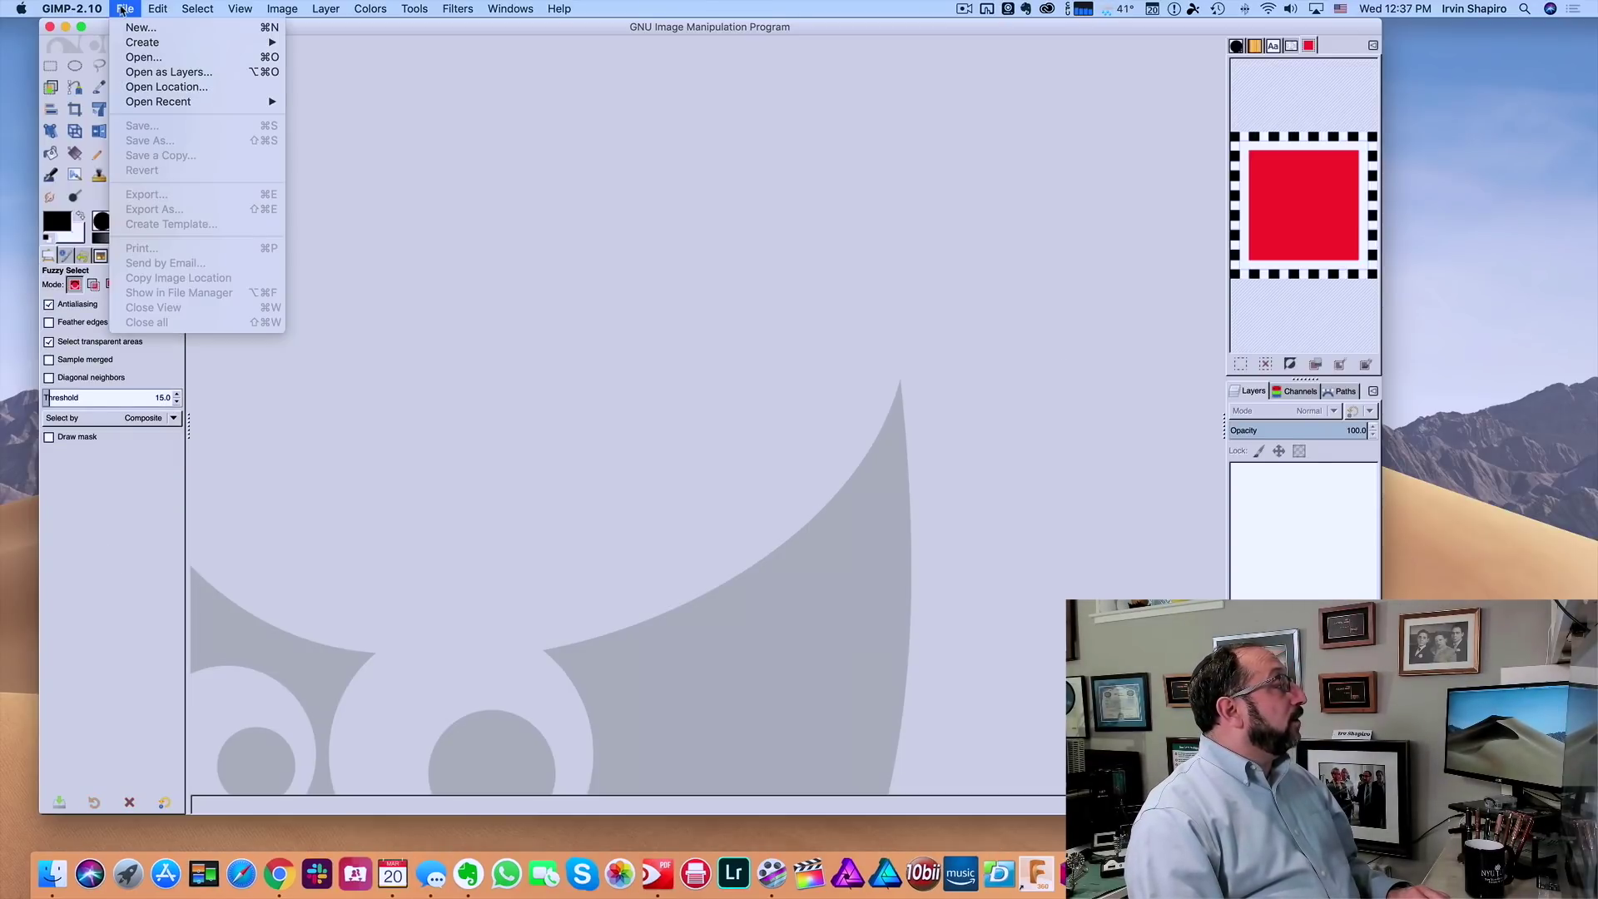
left_click(158, 57)
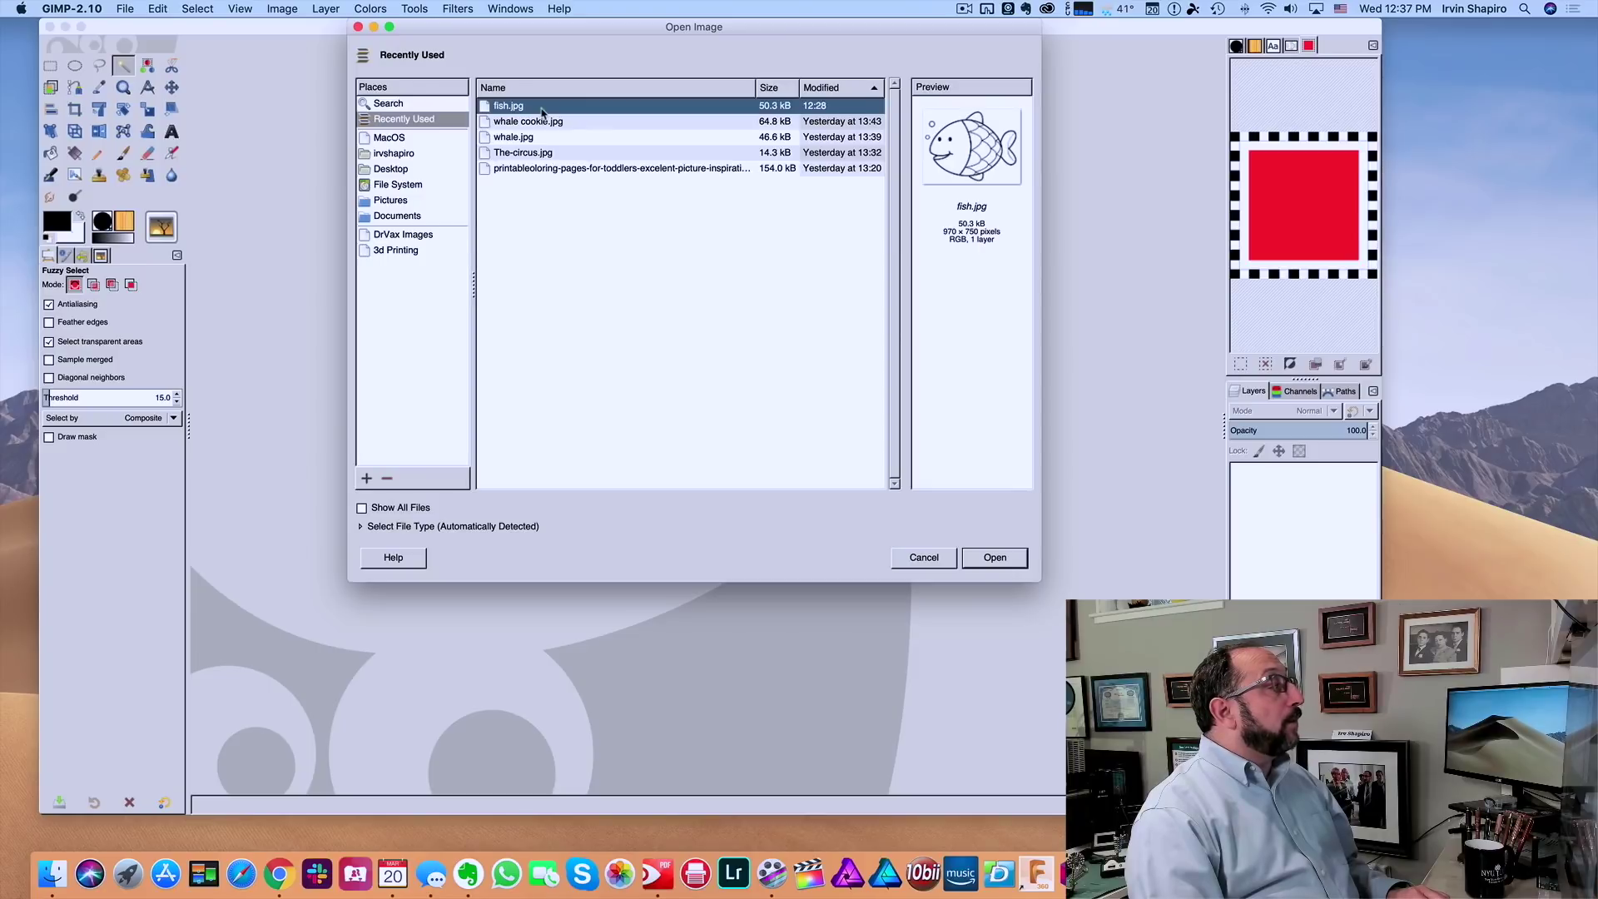
left_click(1015, 566)
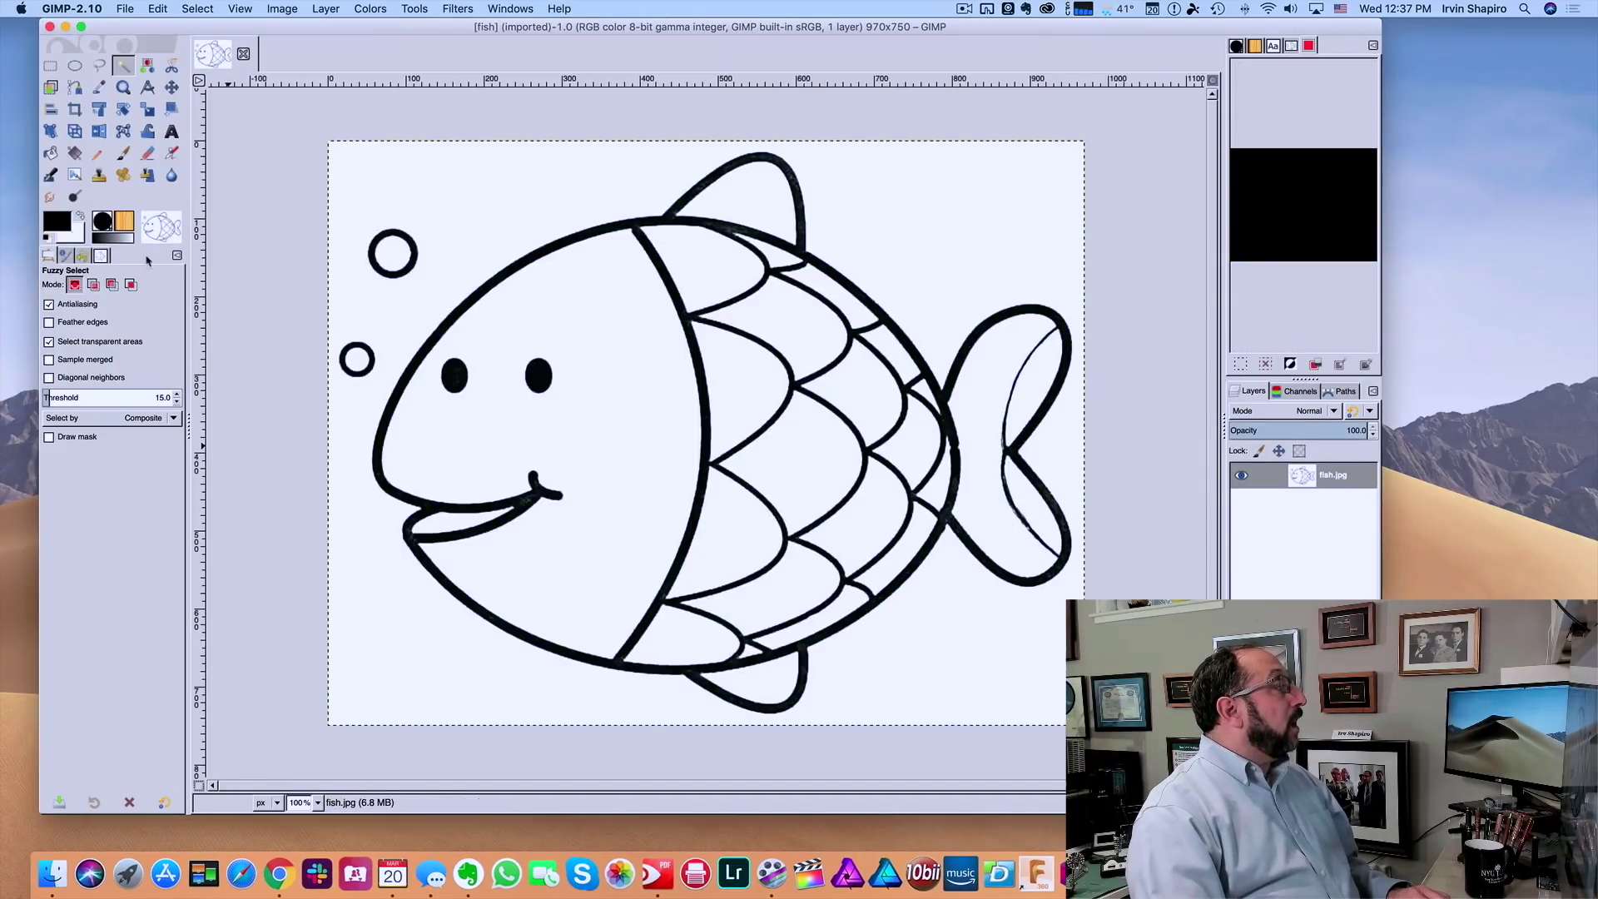
- Erase the two bubbles in front of the fish's head with the Eraser
left_click(148, 153)
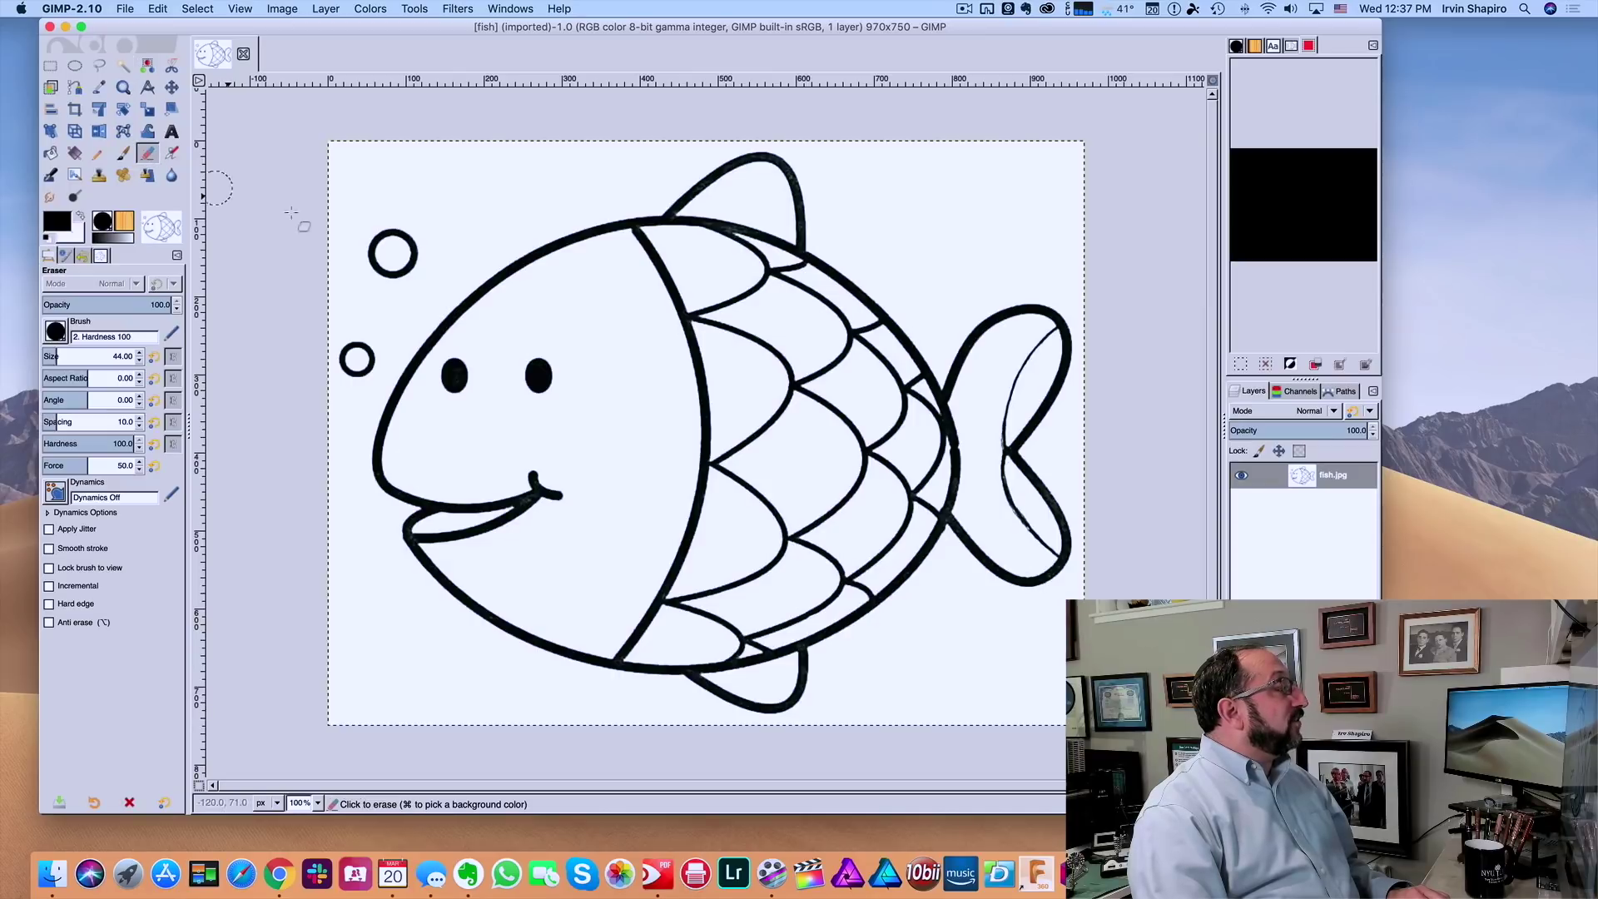
mouse_move(370, 242)
left_mouse_down()
mouse_move(391, 248)
mouse_move(379, 260)
mouse_move(413, 249)
left_mouse_up()
mouse_move(370, 348)
left_mouse_down()
mouse_move(342, 356)
mouse_move(358, 348)
left_mouse_up()
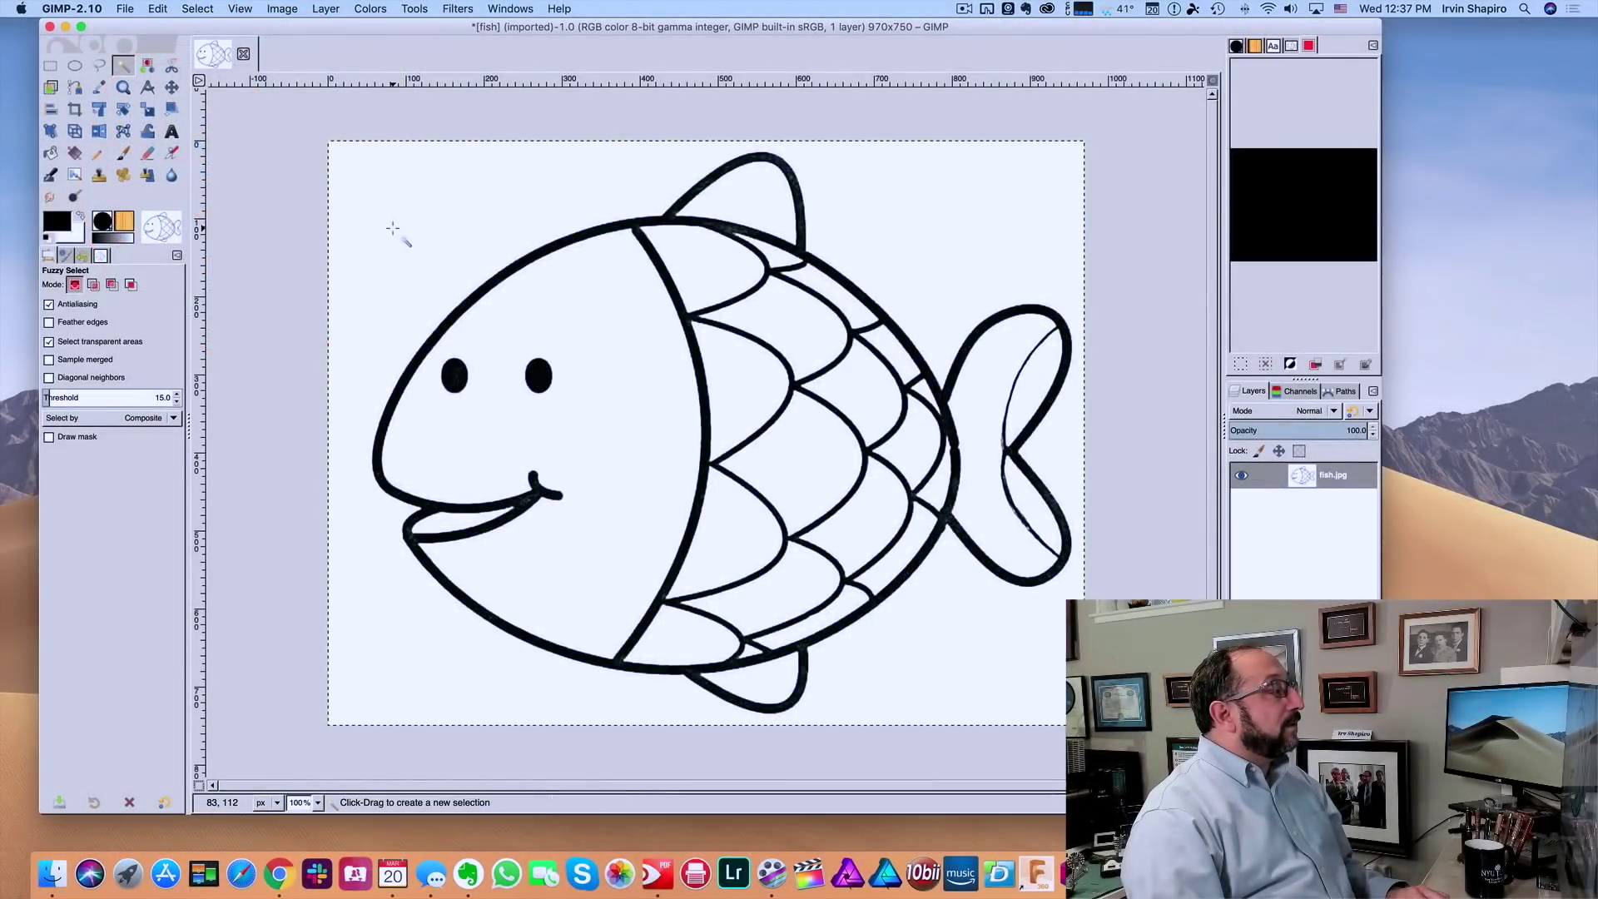
- Fuzzy-select the white background around the fish and sharpen the selection
left_click(393, 229)
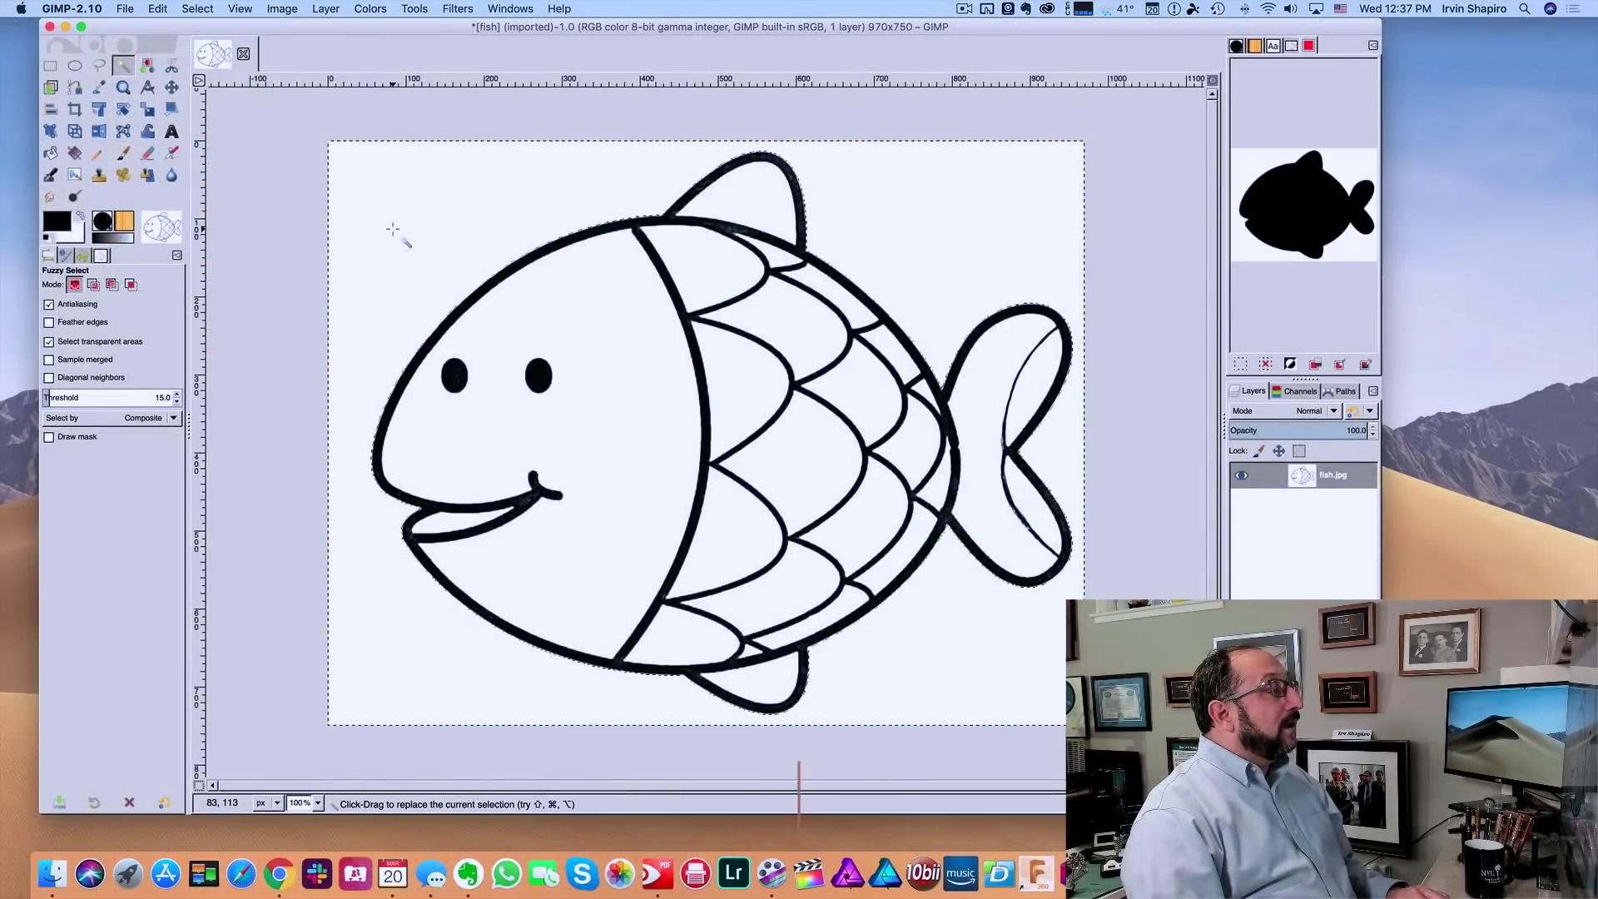
left_click(203, 9)
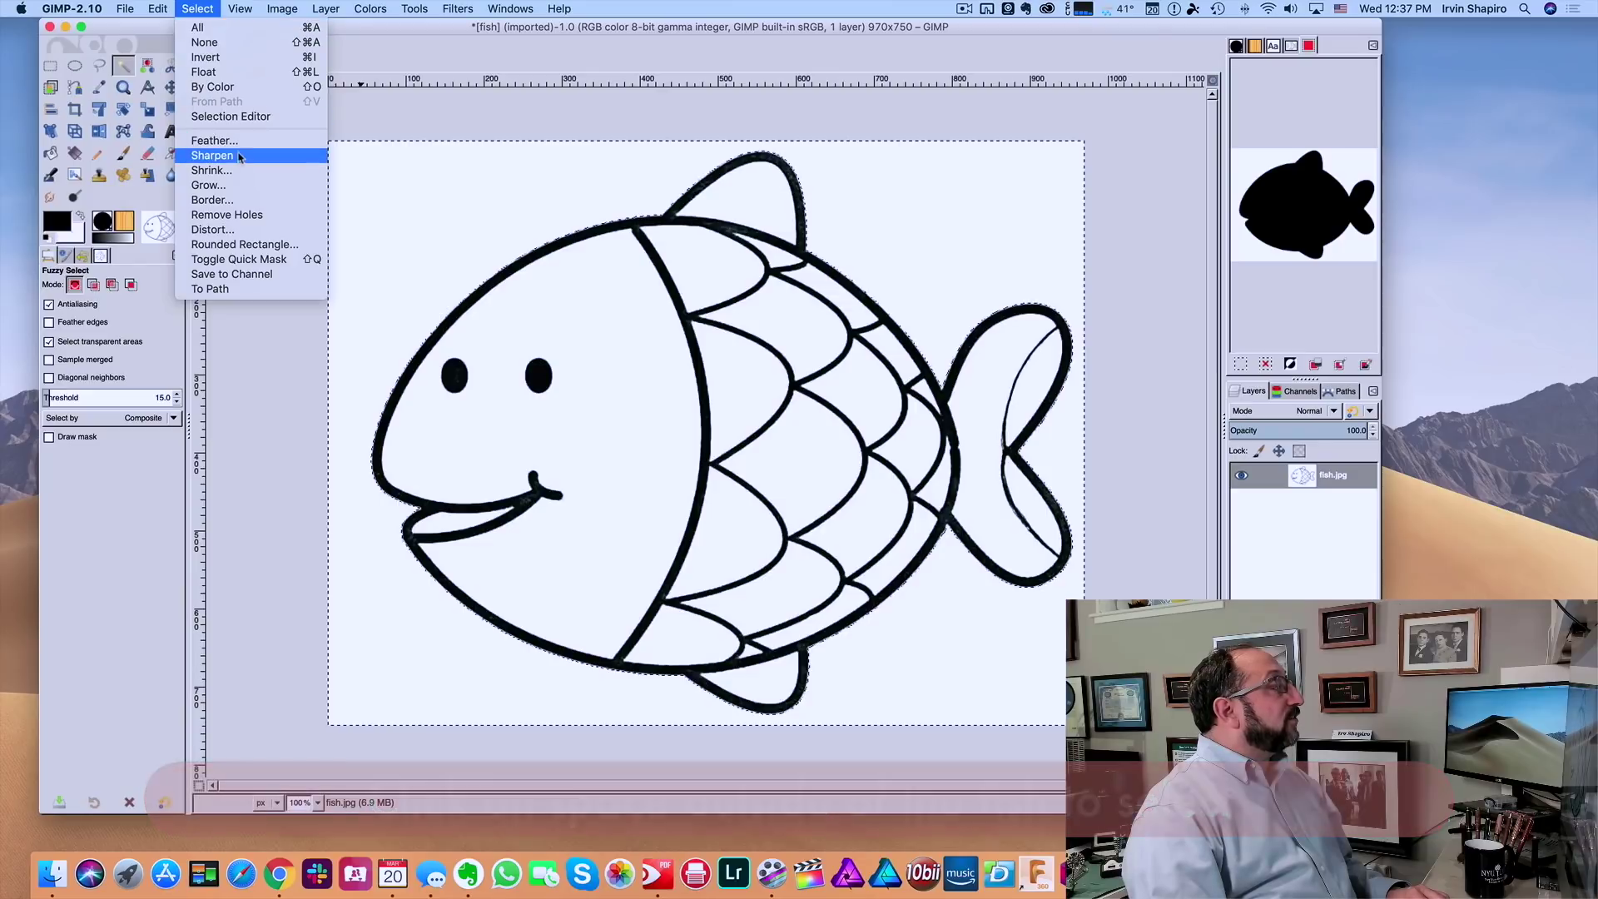
left_click(213, 156)
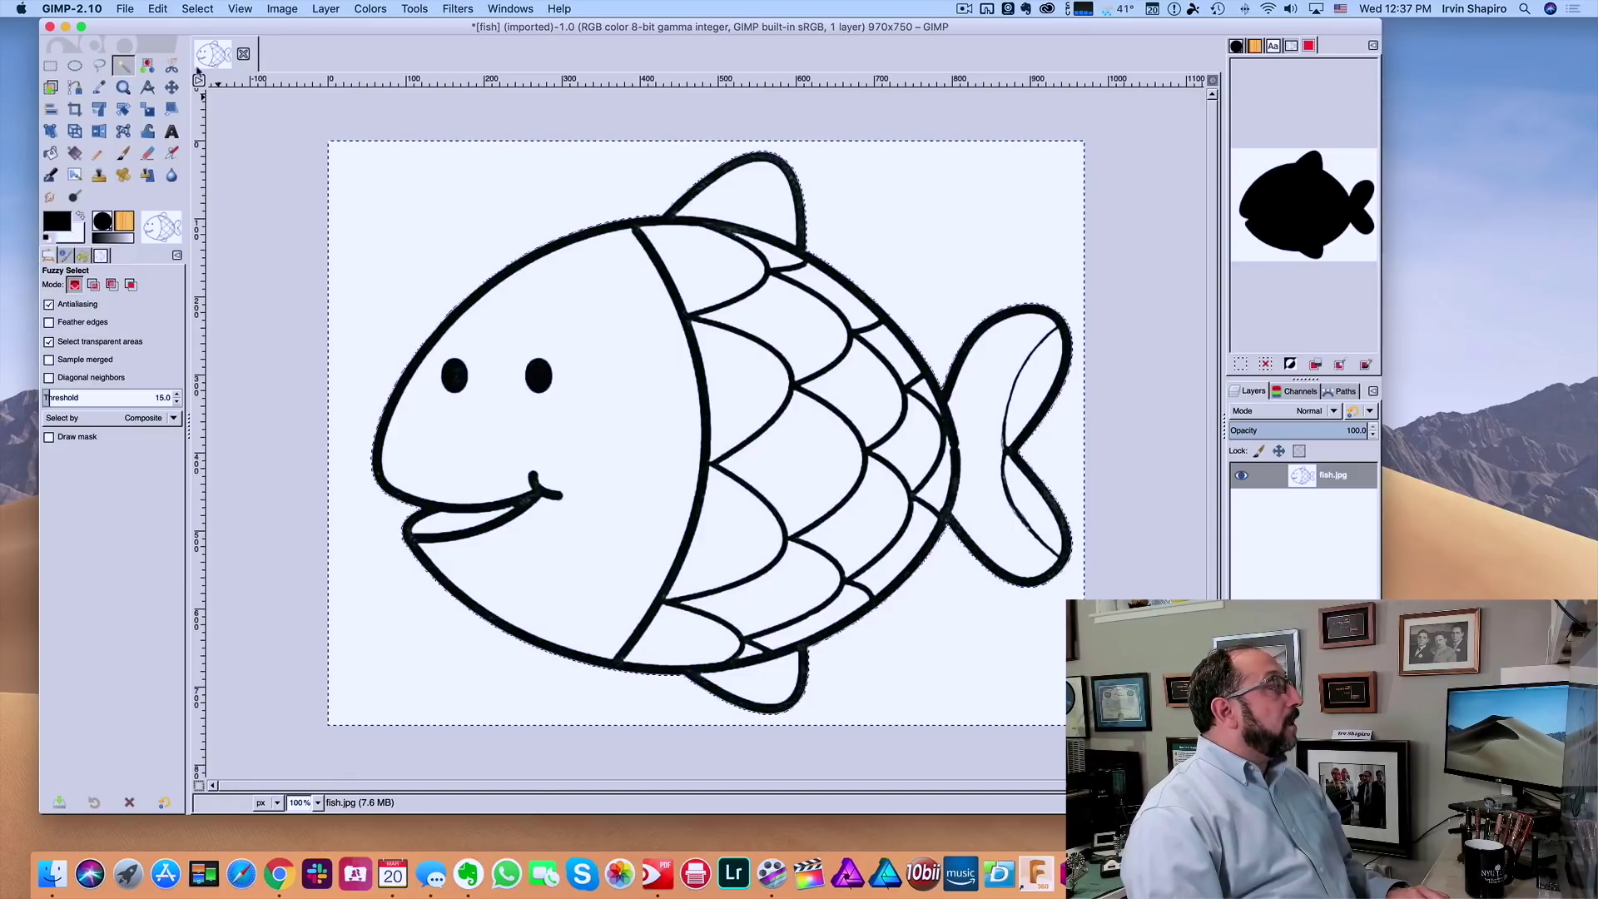
- Invert the selection to cover the fish and clear everything inside it
left_click(198, 9)
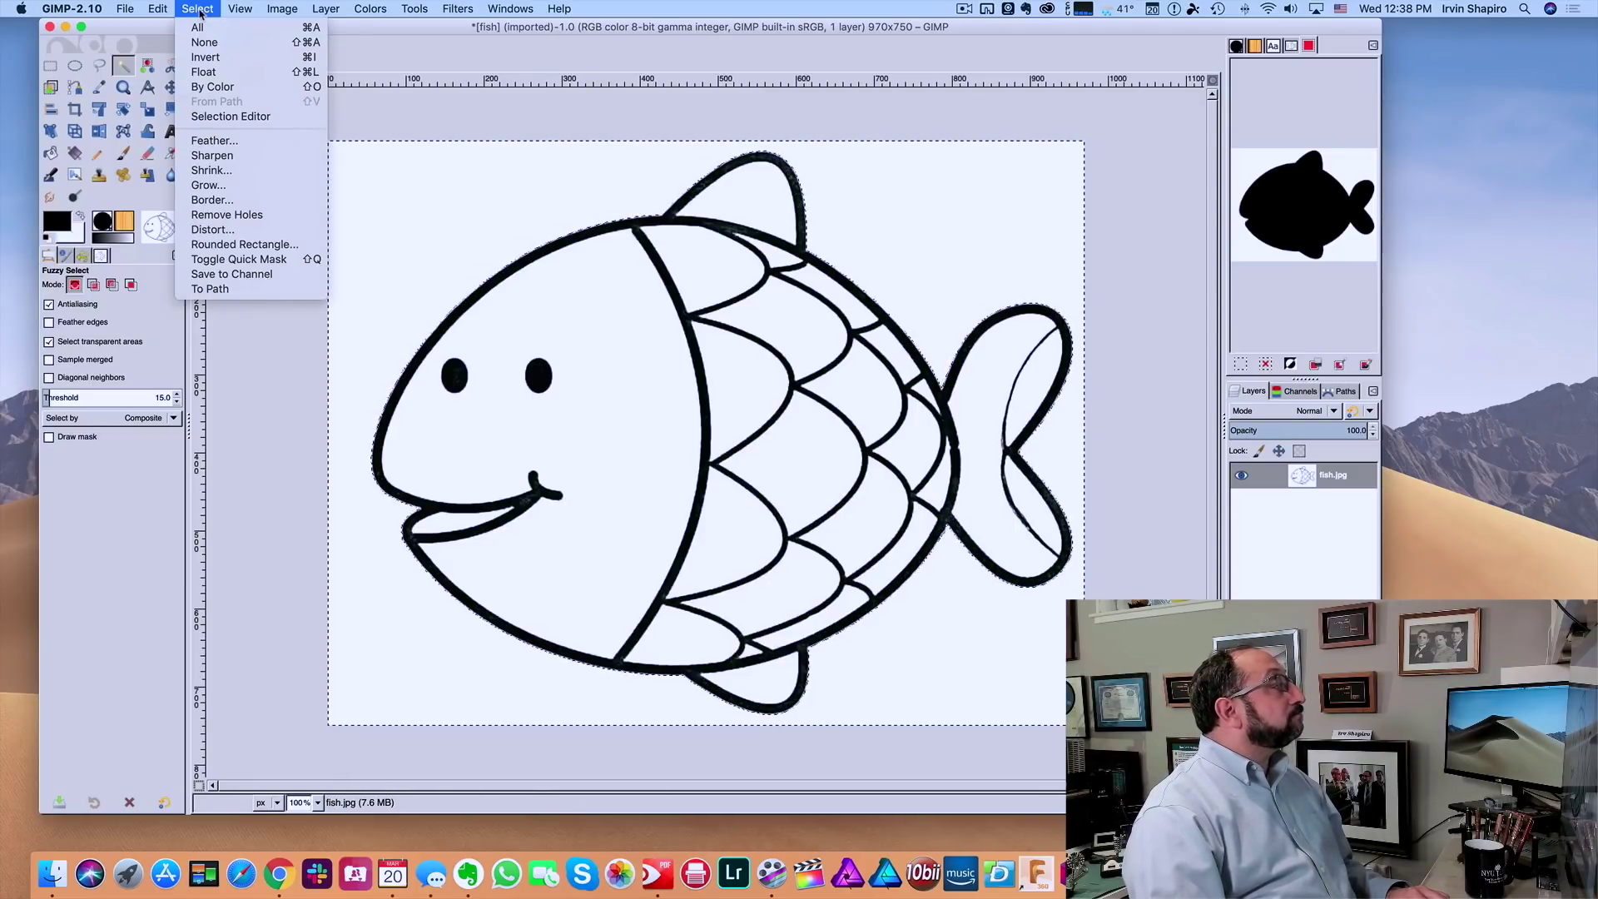
left_click(206, 56)
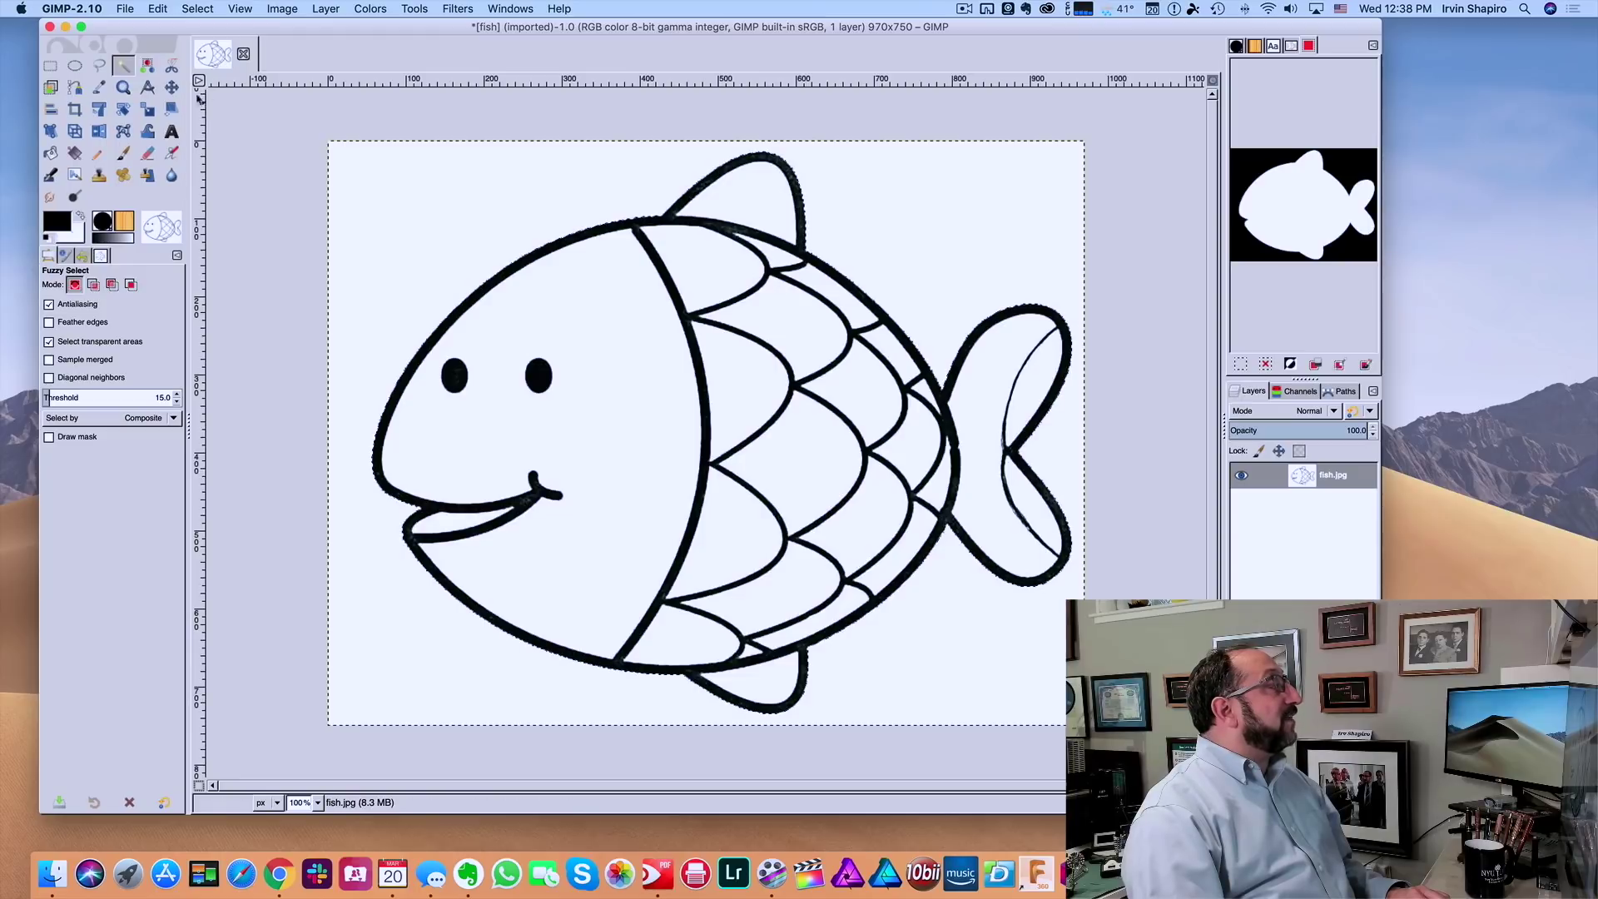
left_click(158, 9)
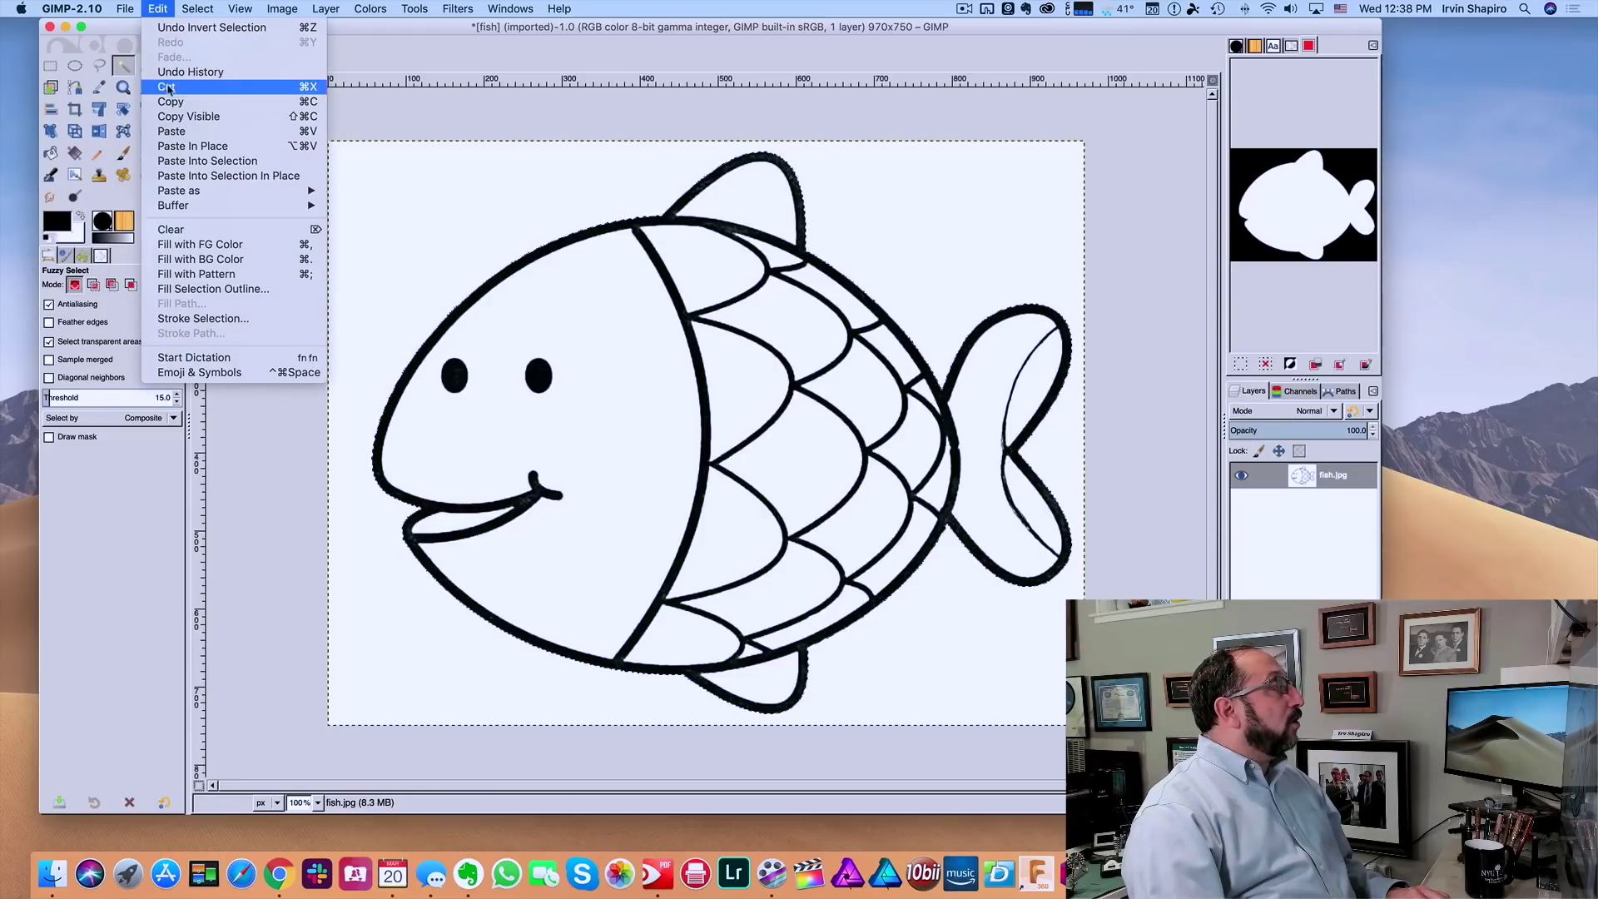
left_click(203, 231)
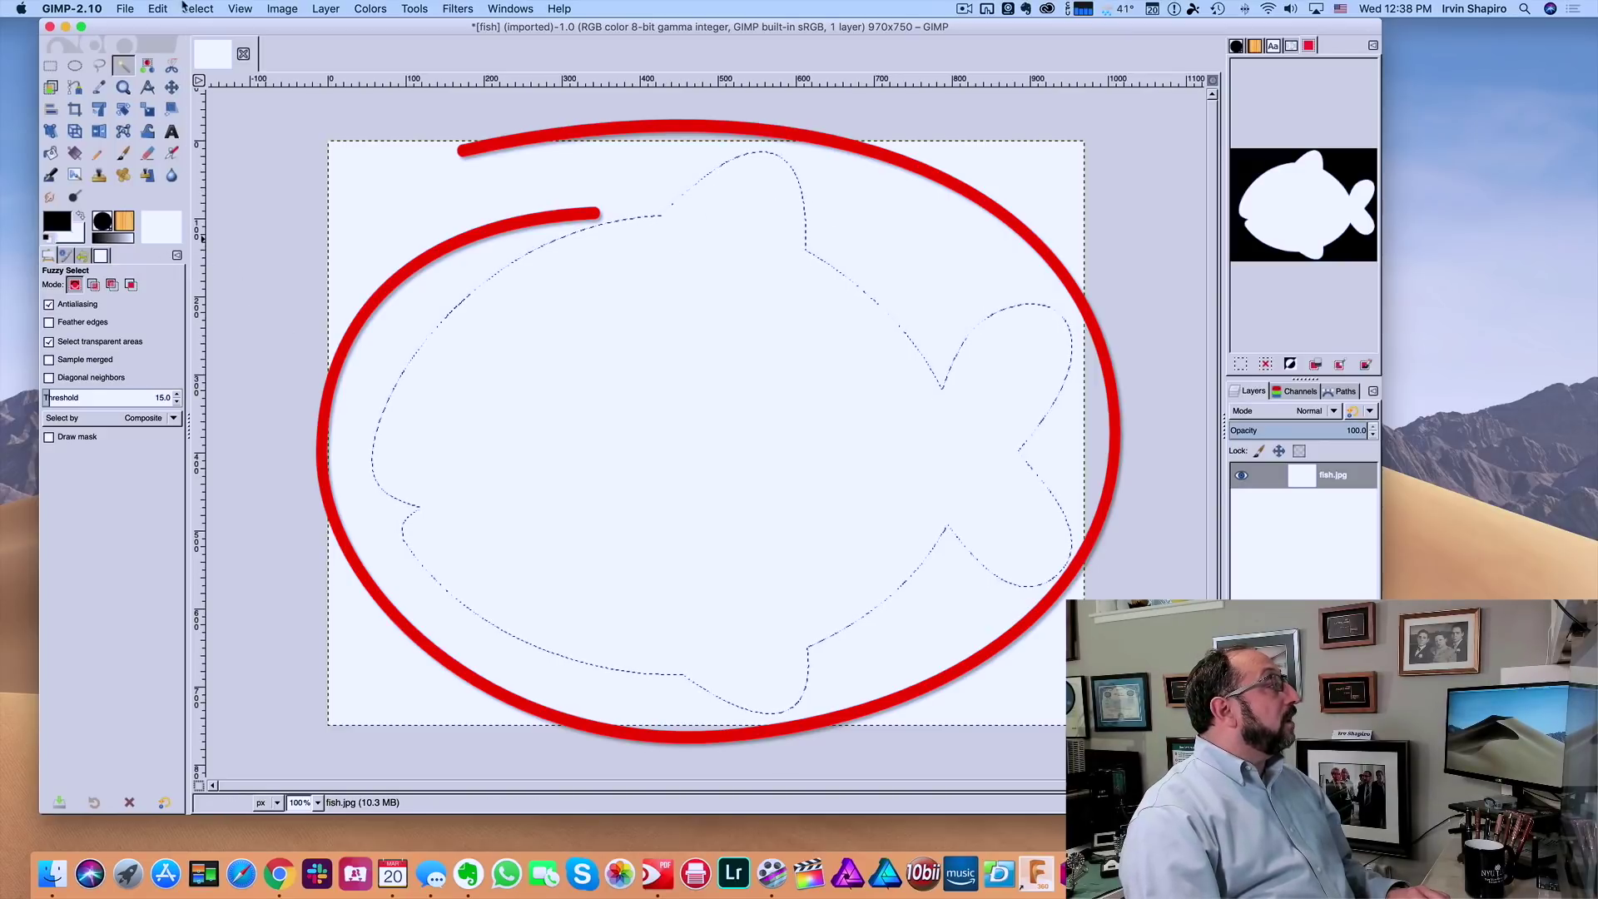
- Stroke the fish-shaped selection with a solid-color line 6 px wide and antialiasing turned off
left_click(158, 9)
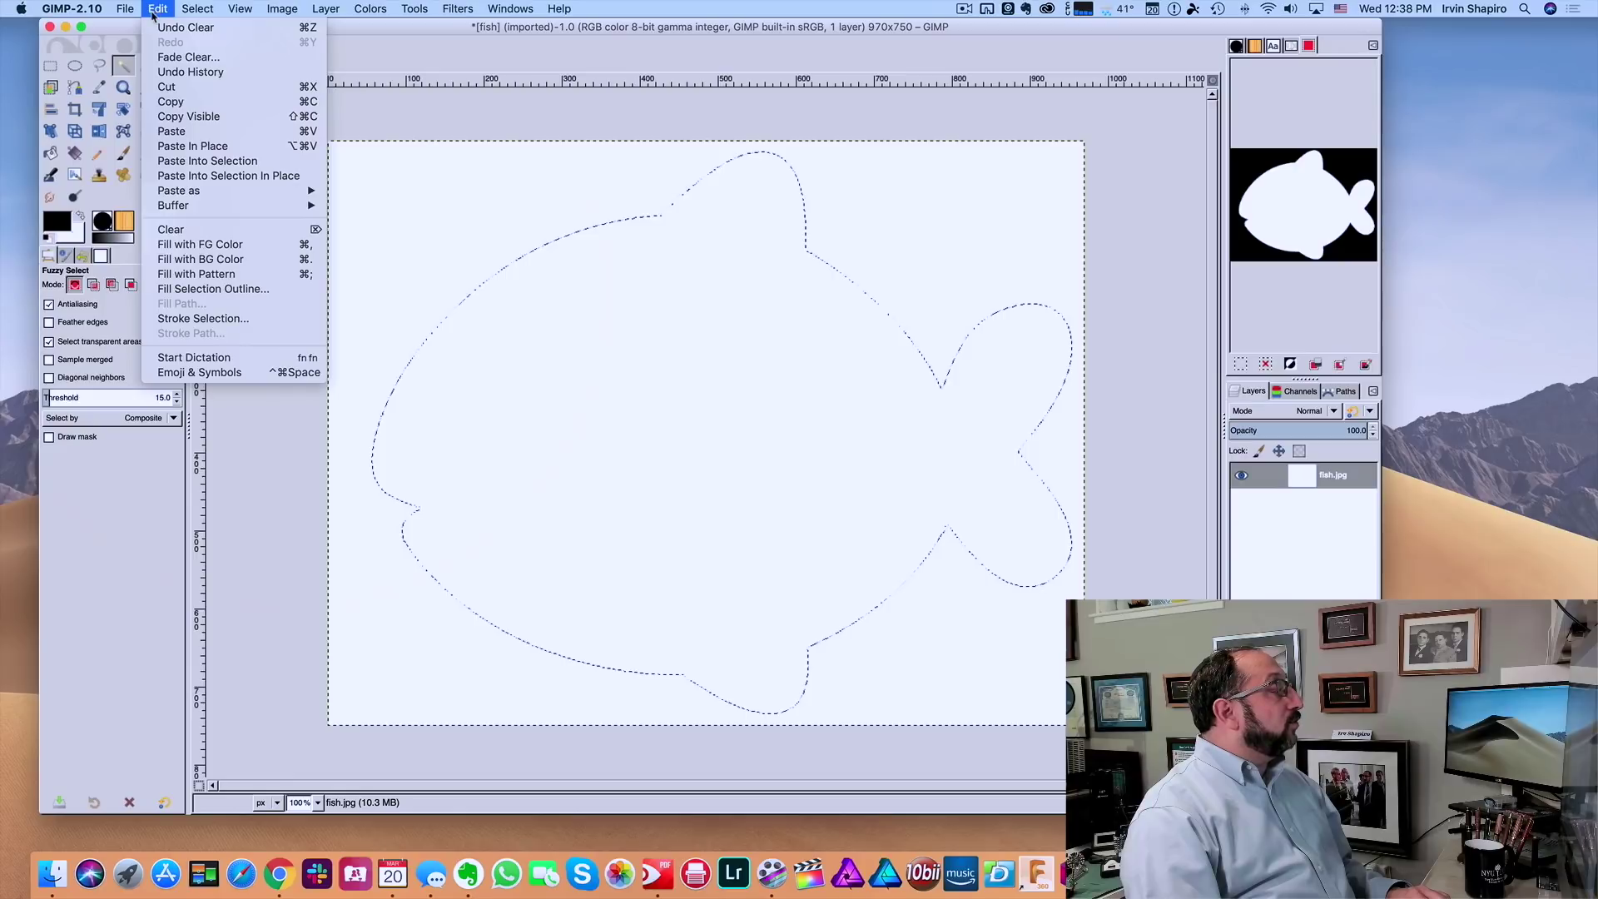
left_click(203, 319)
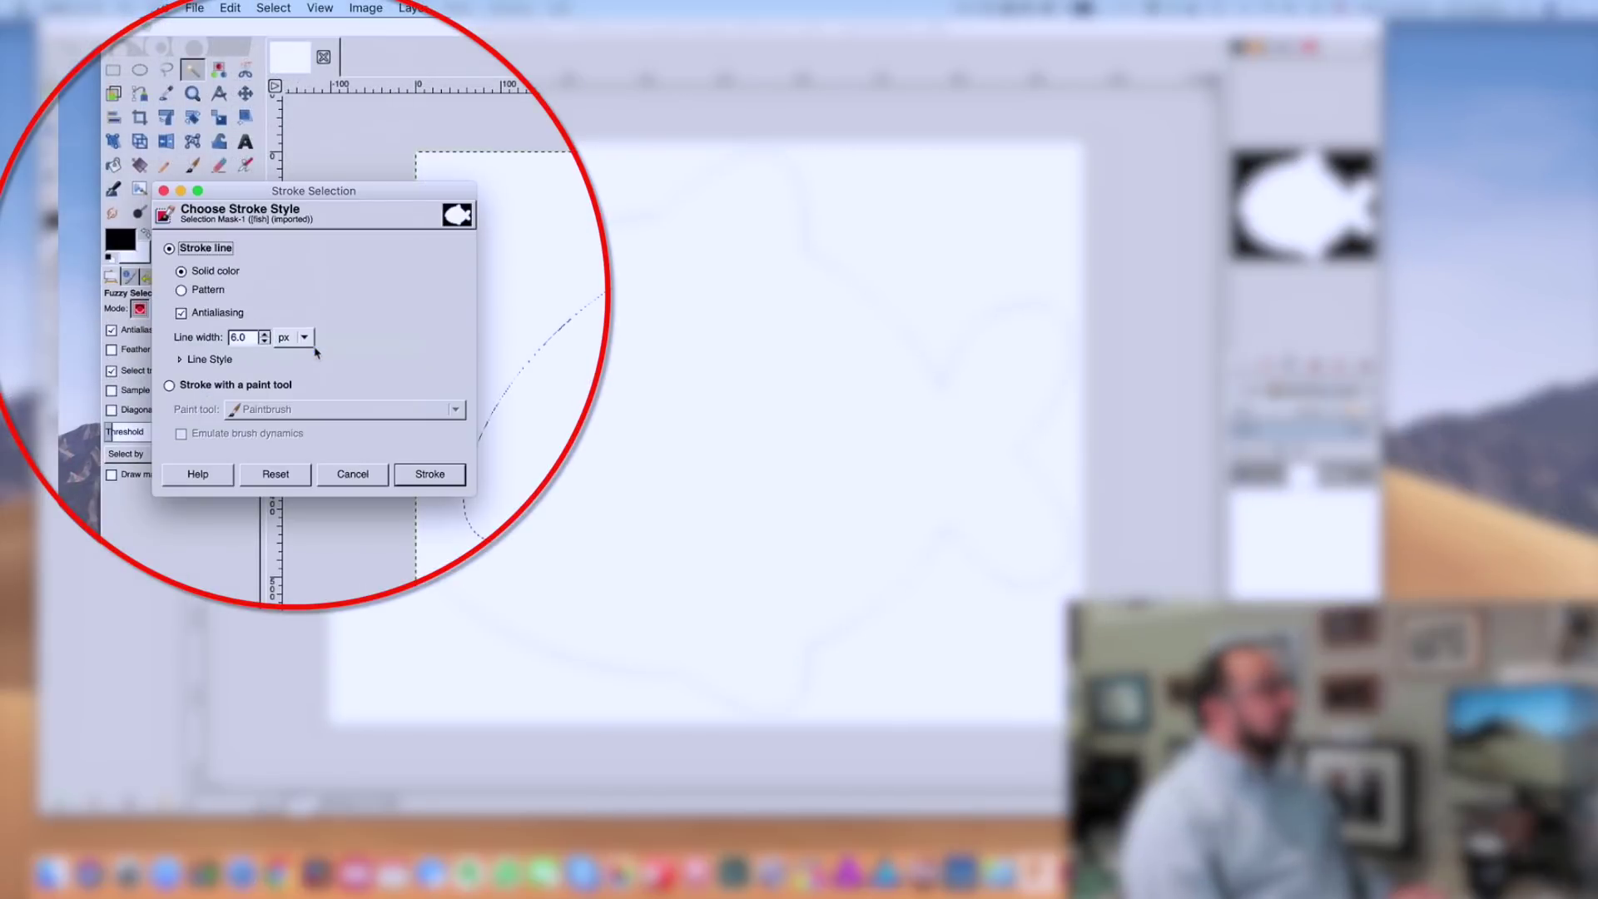
left_click(181, 315)
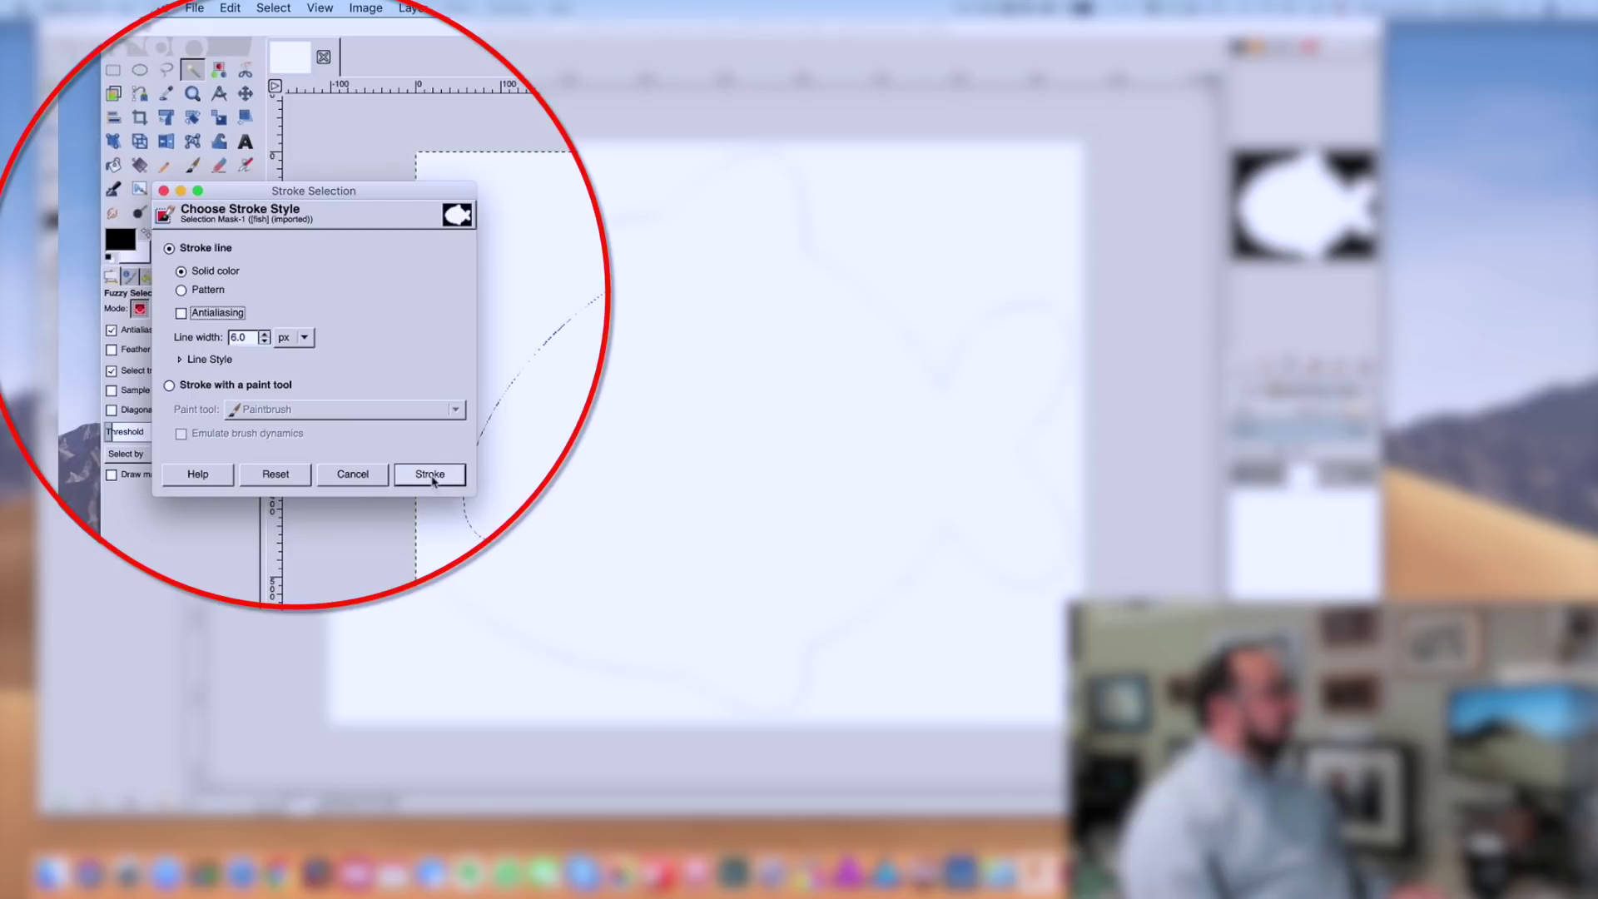
left_click(342, 437)
- Drop the selection and paint one round black eye on the fish's head with the Paintbrush at size 44
key("r")
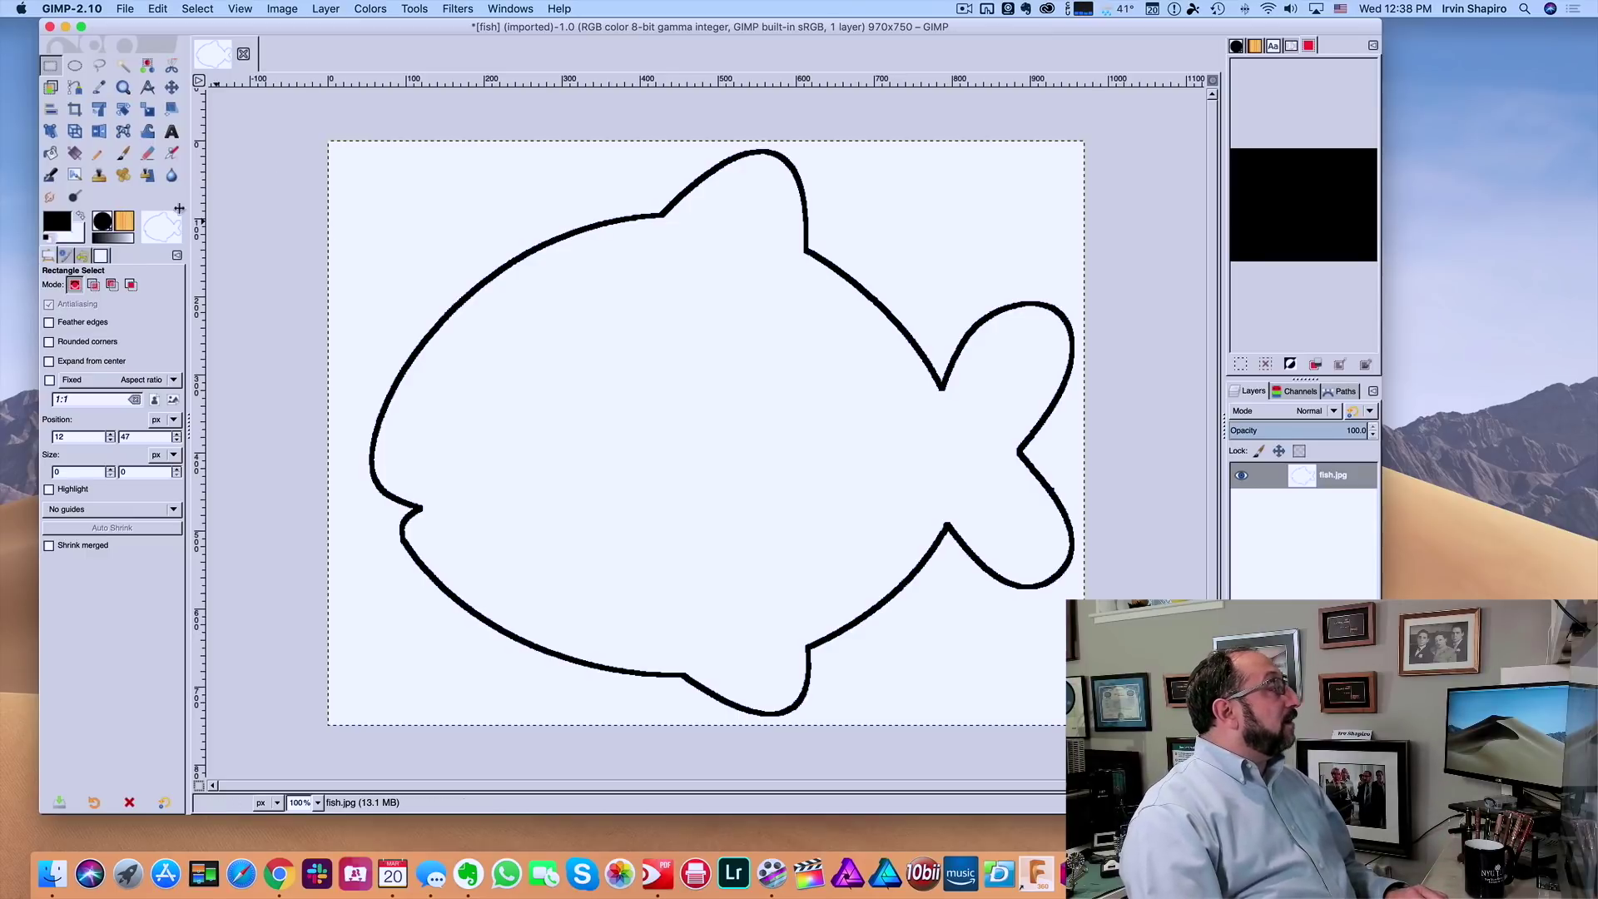
left_click(124, 154)
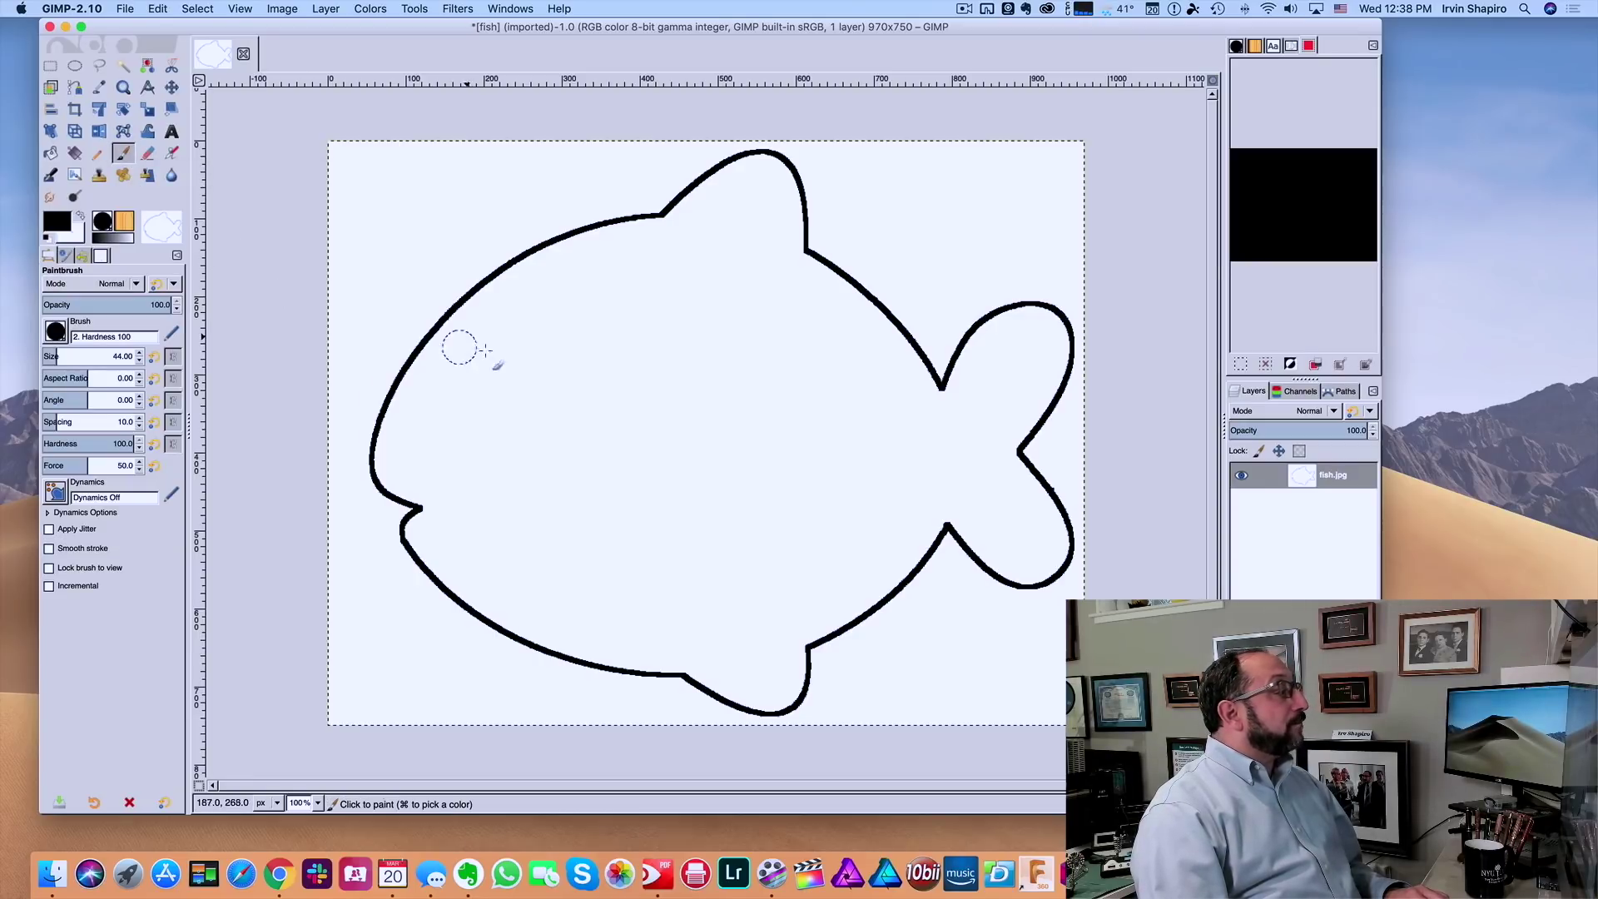
left_click(541, 358)
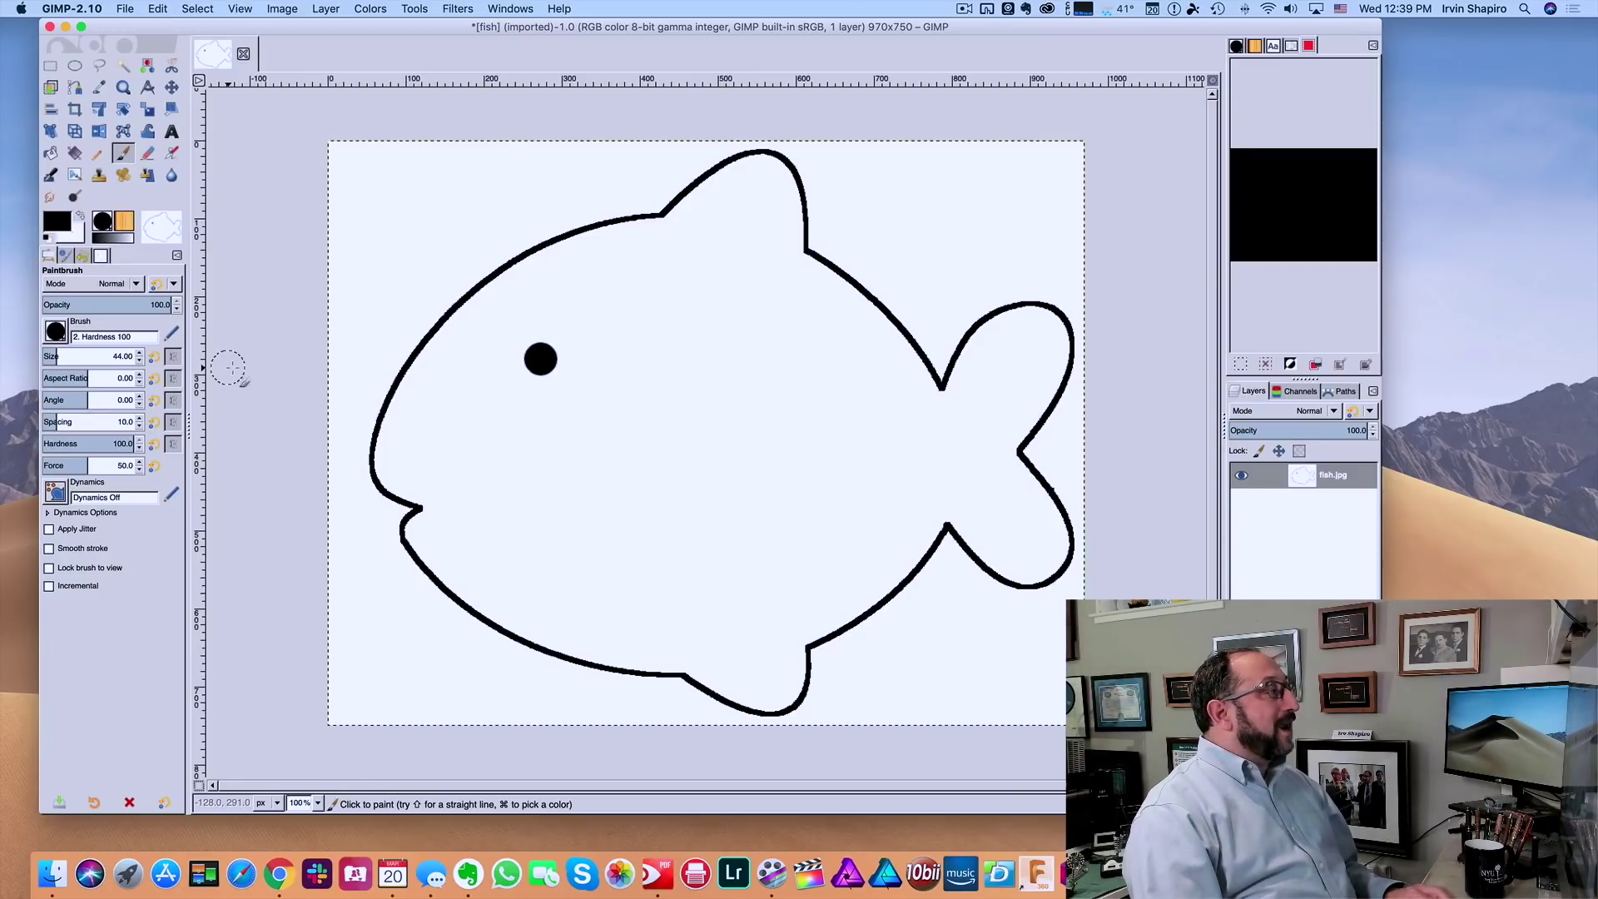
- Export the image as "fish outline.jpg" in the Cookies folder with JPEG quality 100
left_click(125, 9)
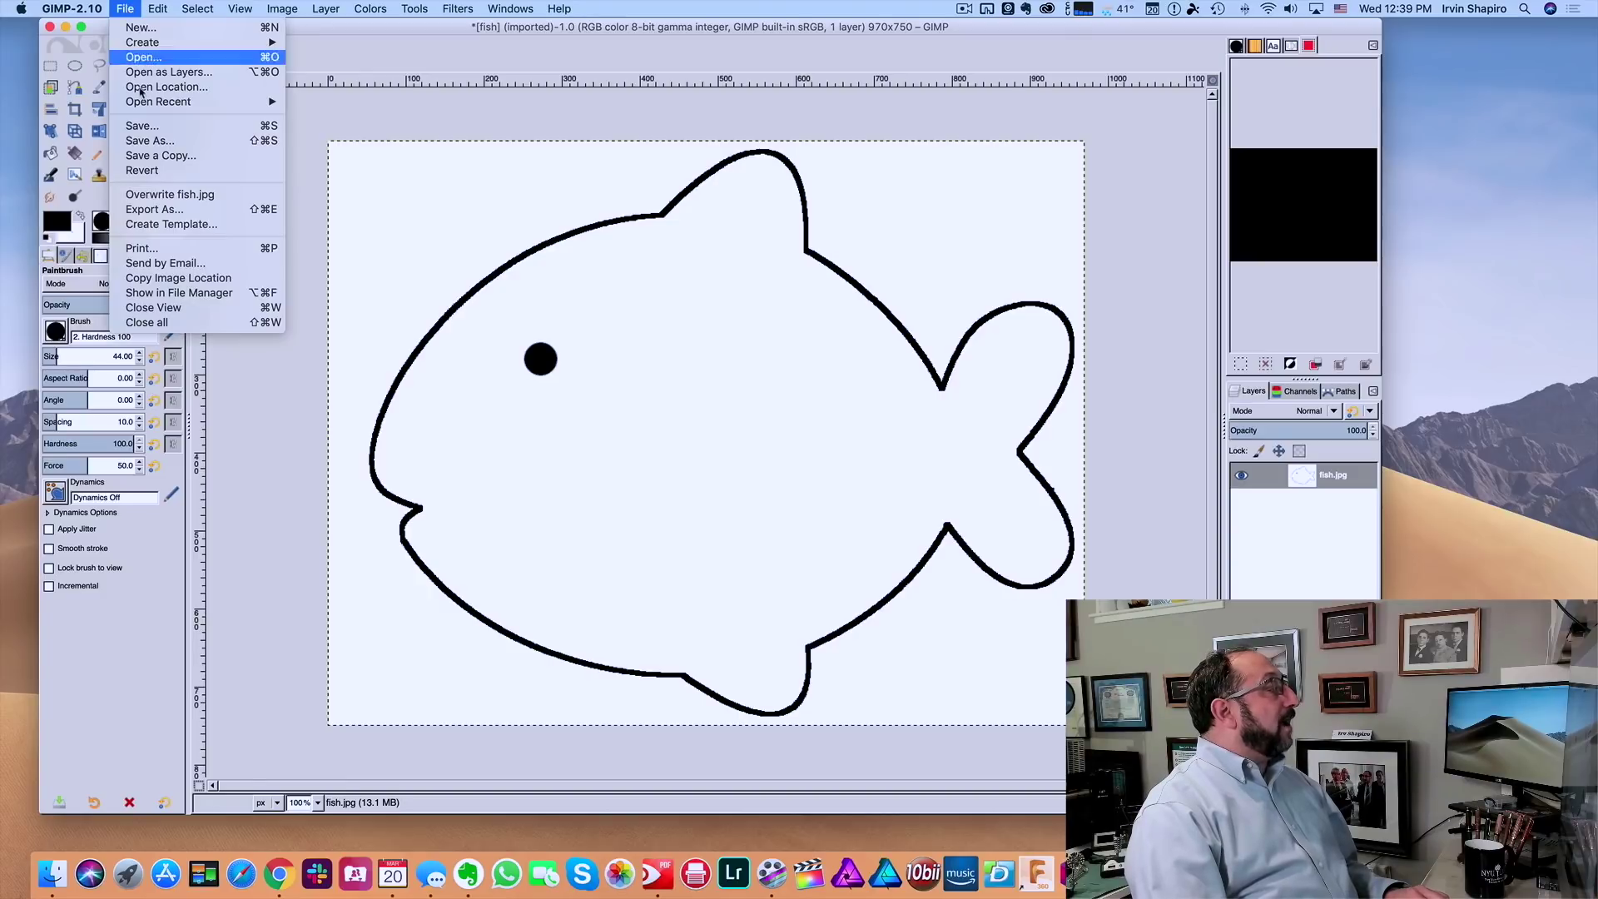
left_click(185, 217)
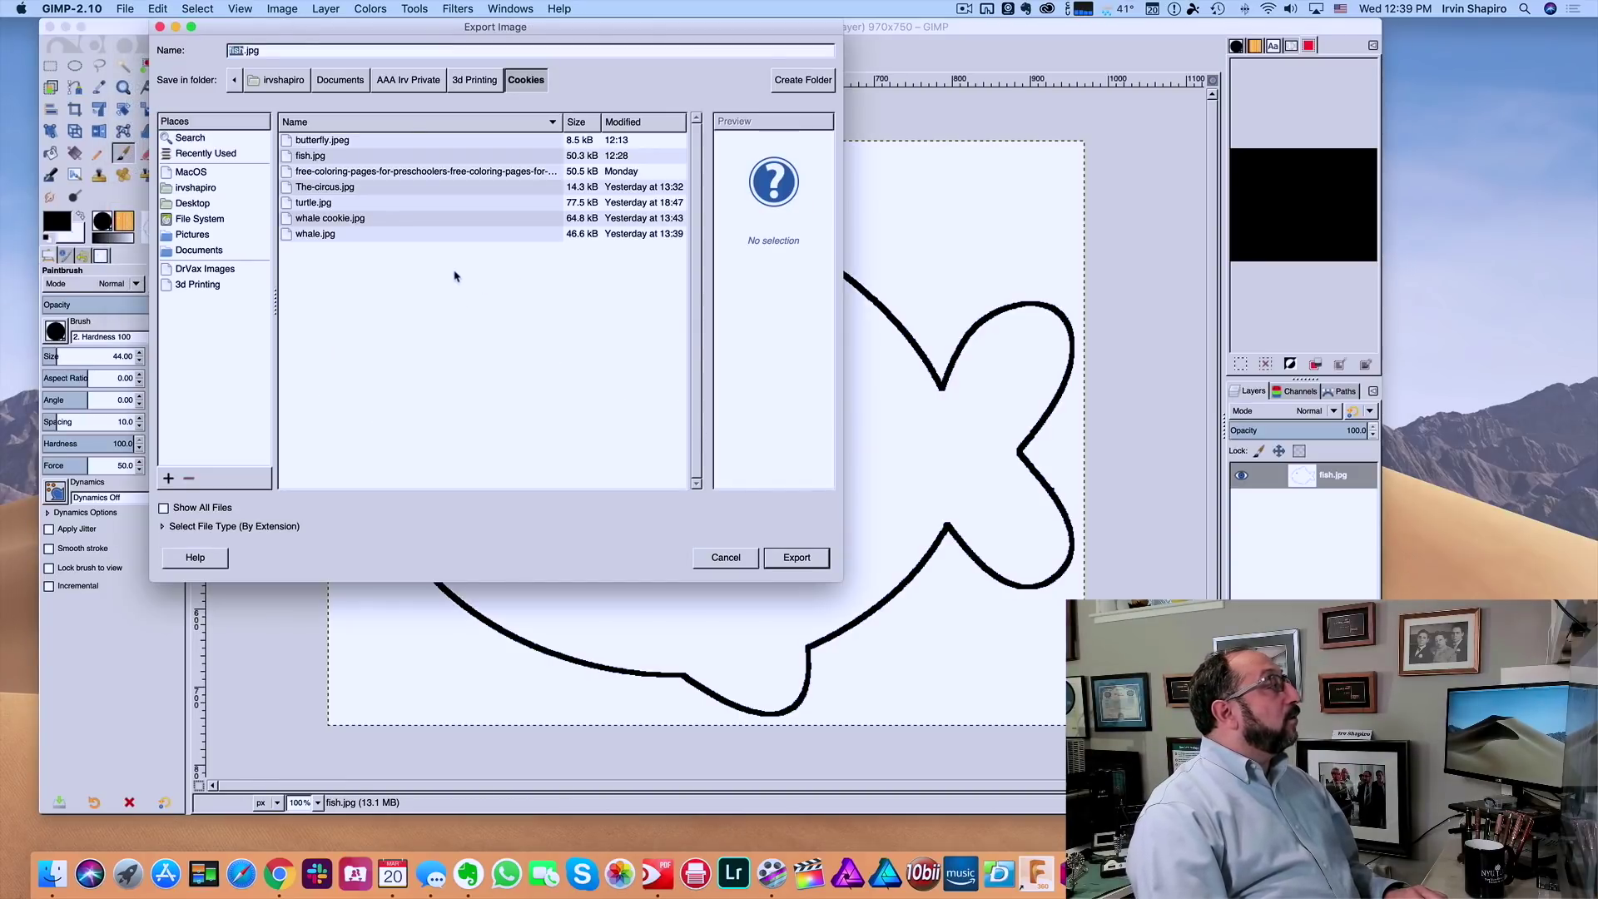
key("Right")
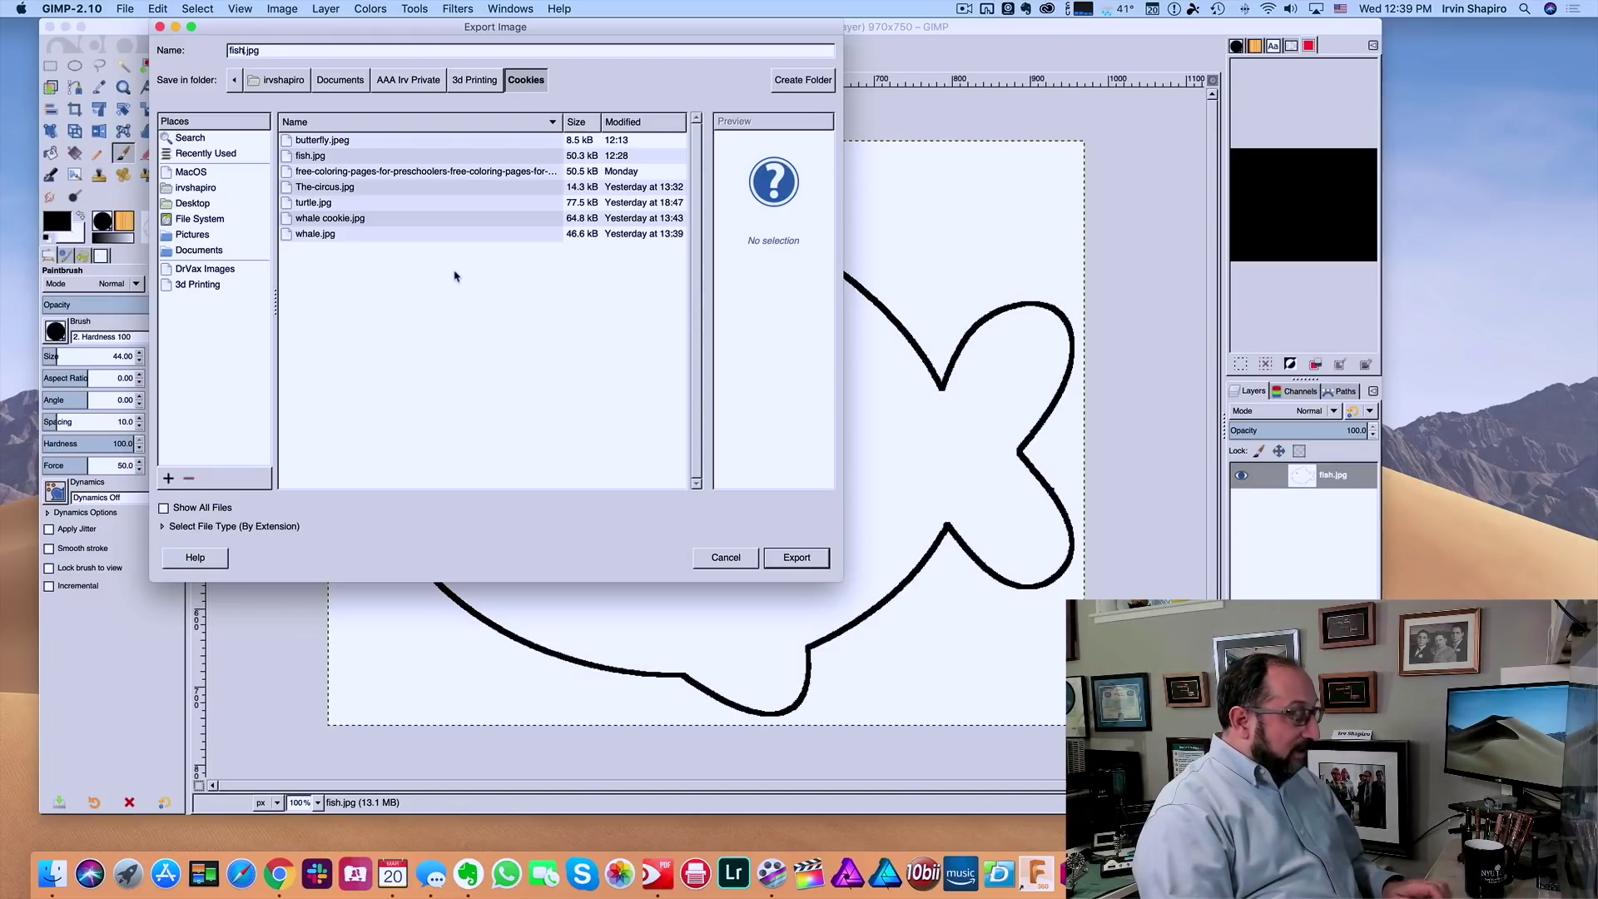
type("outline")
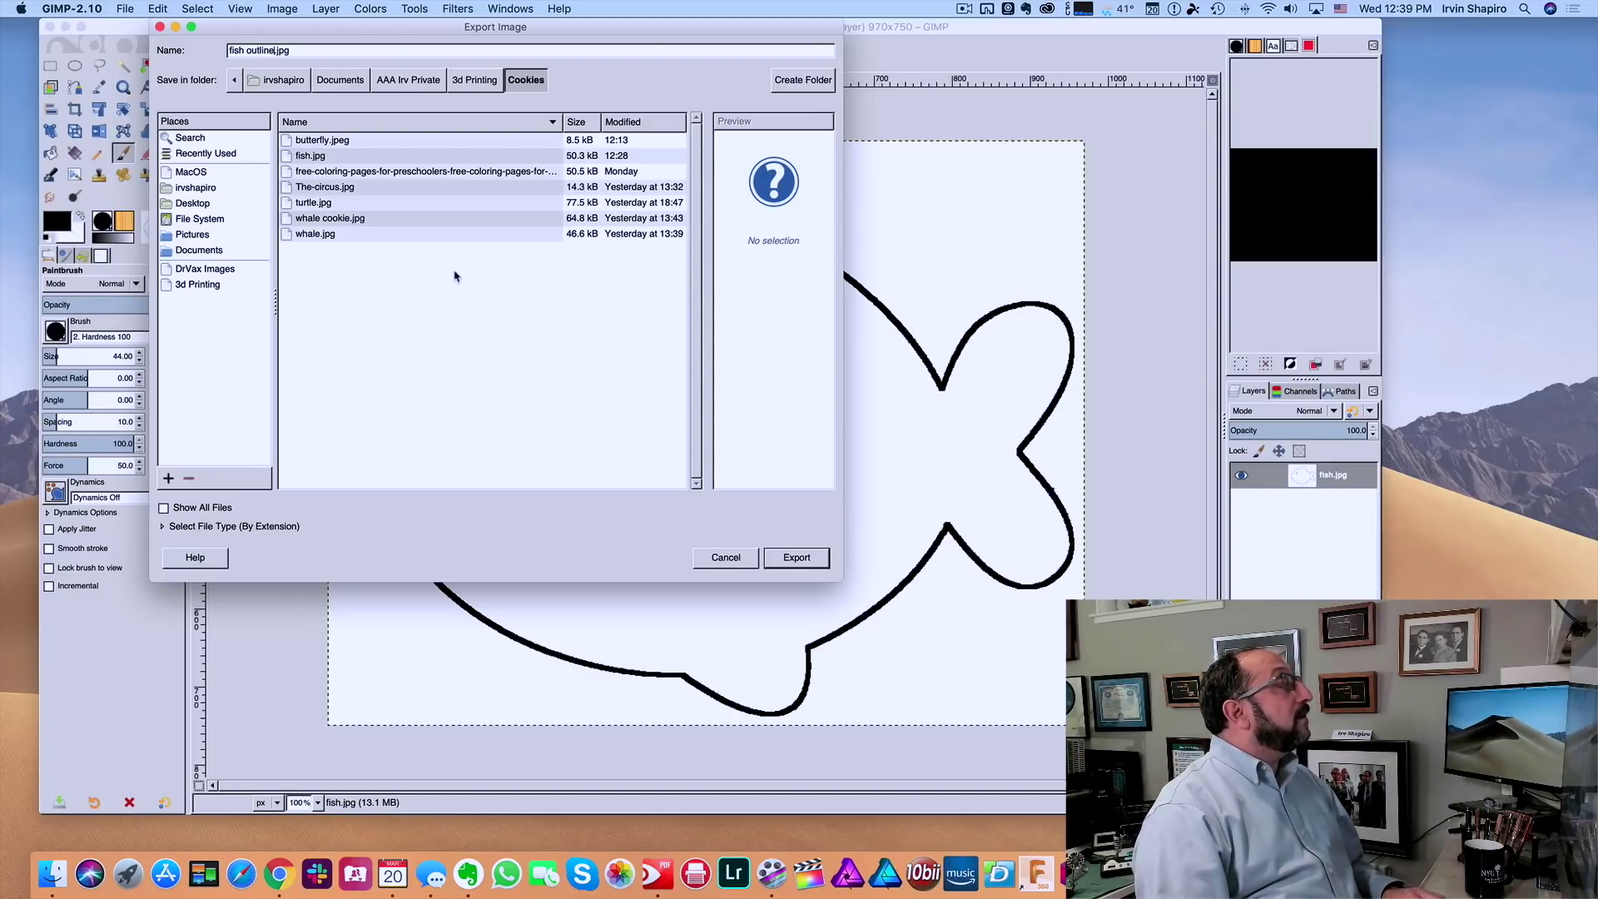
left_click(805, 559)
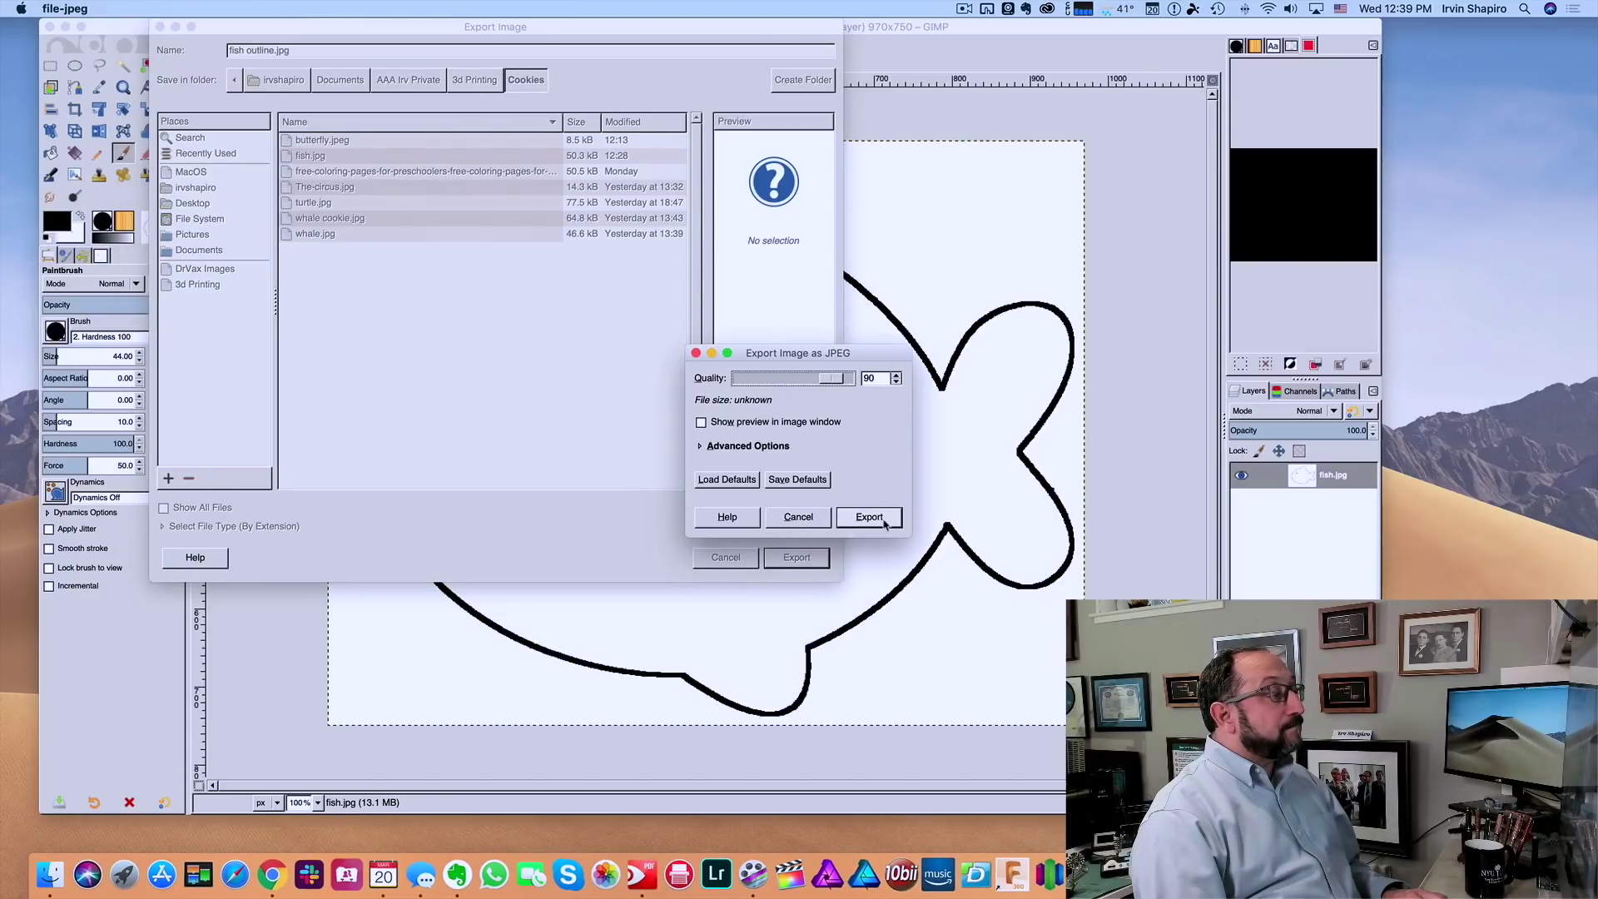
left_click_drag(831, 379, 871, 378)
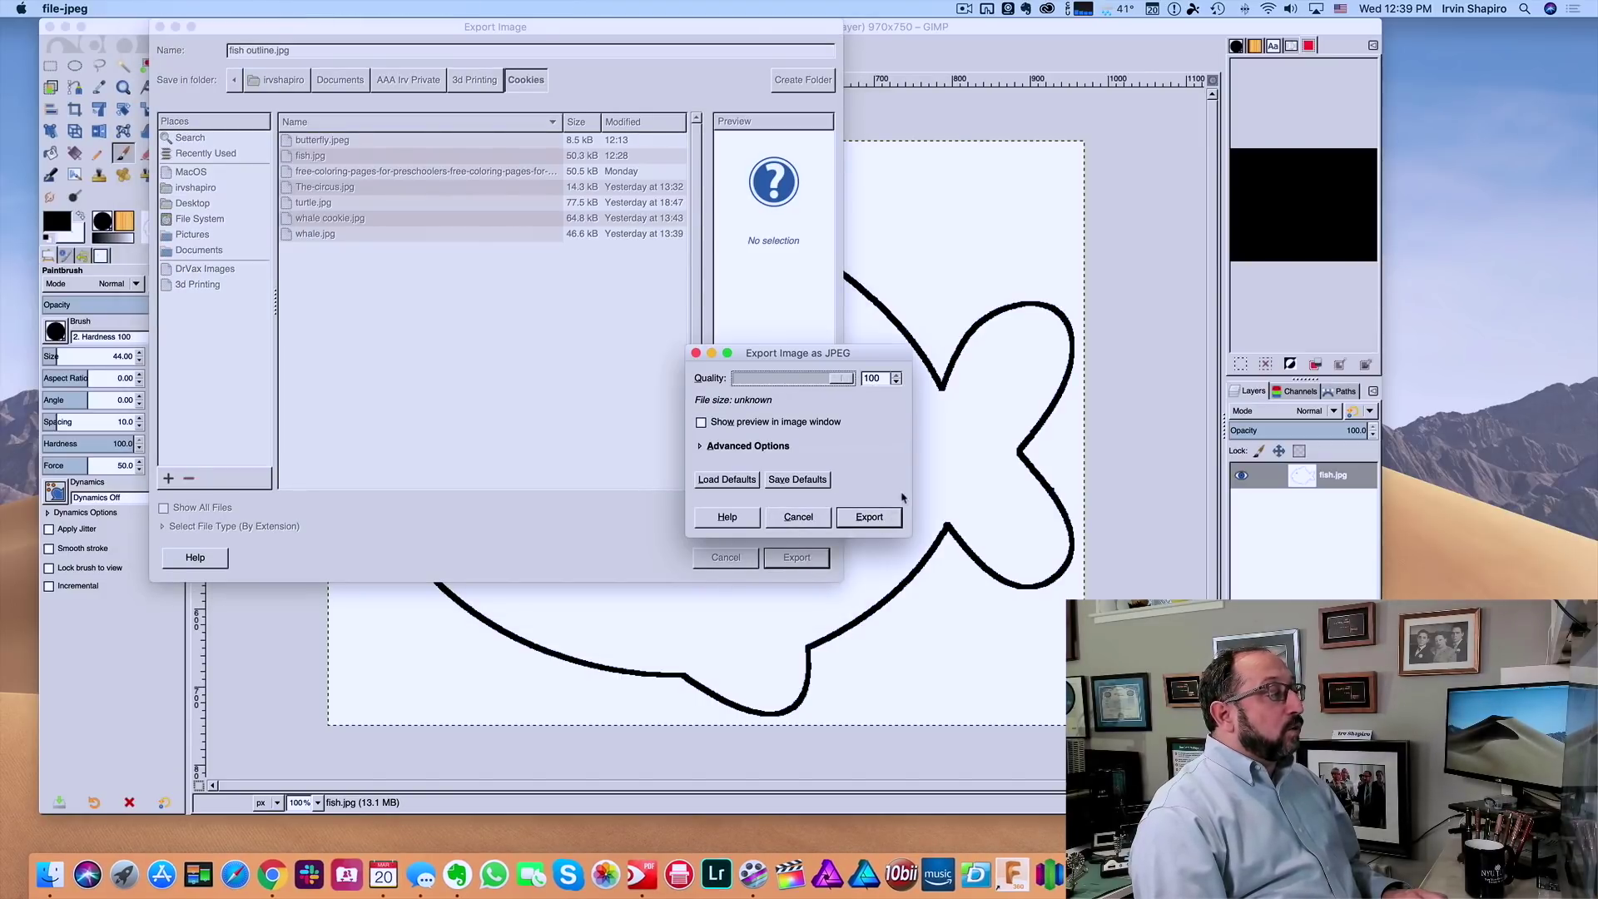
left_click(888, 522)
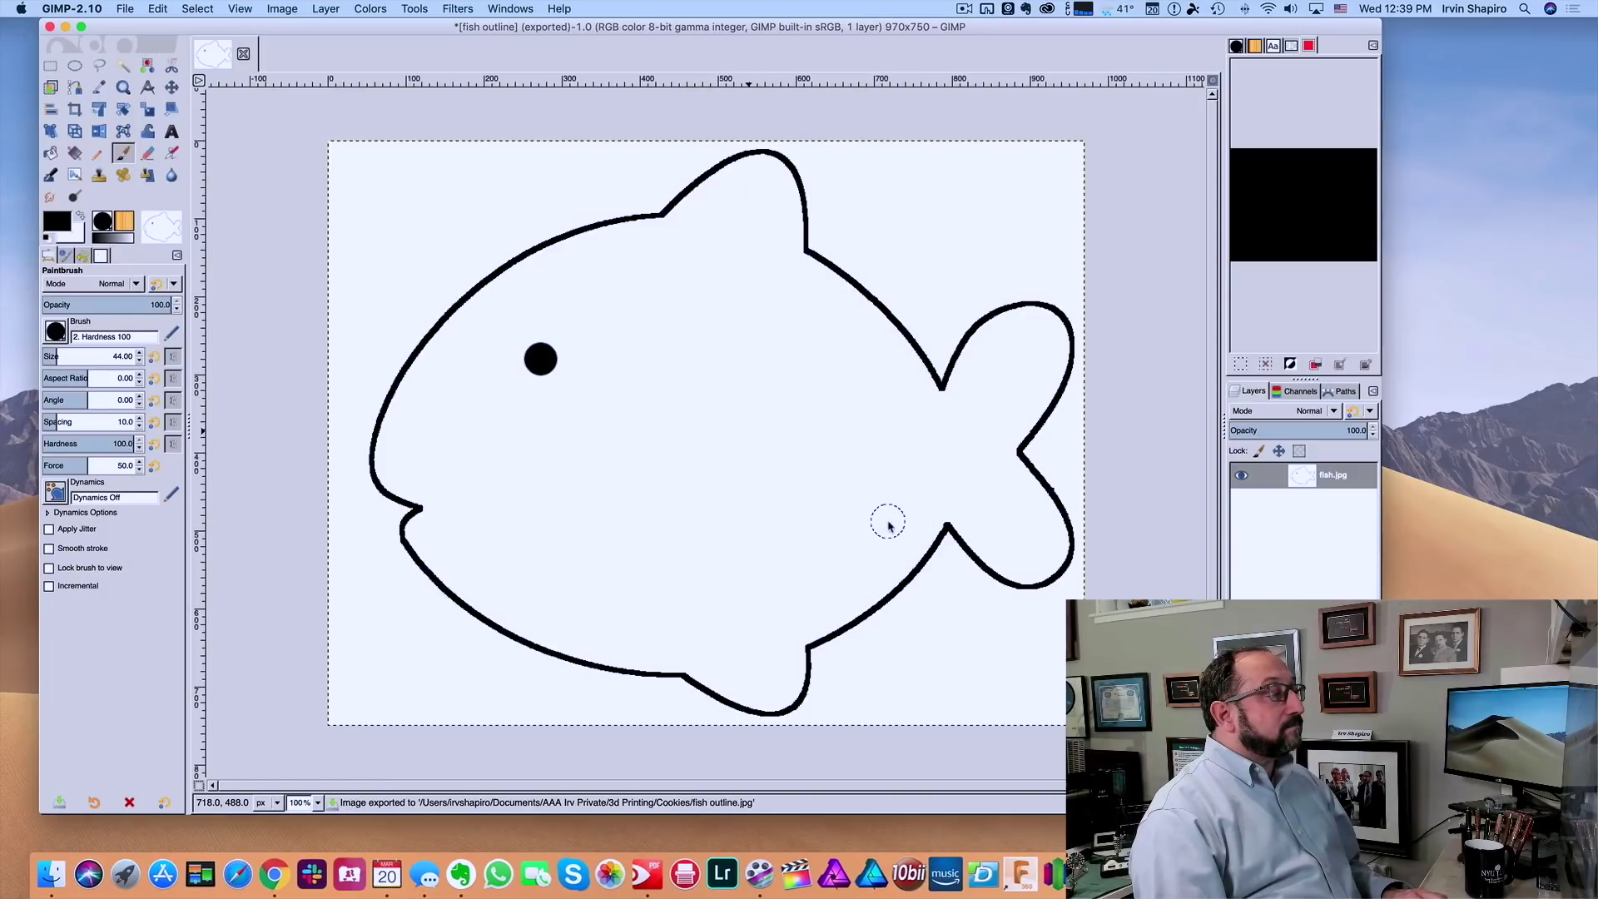
- Close all open images and quit GIMP
left_click(55, 10)
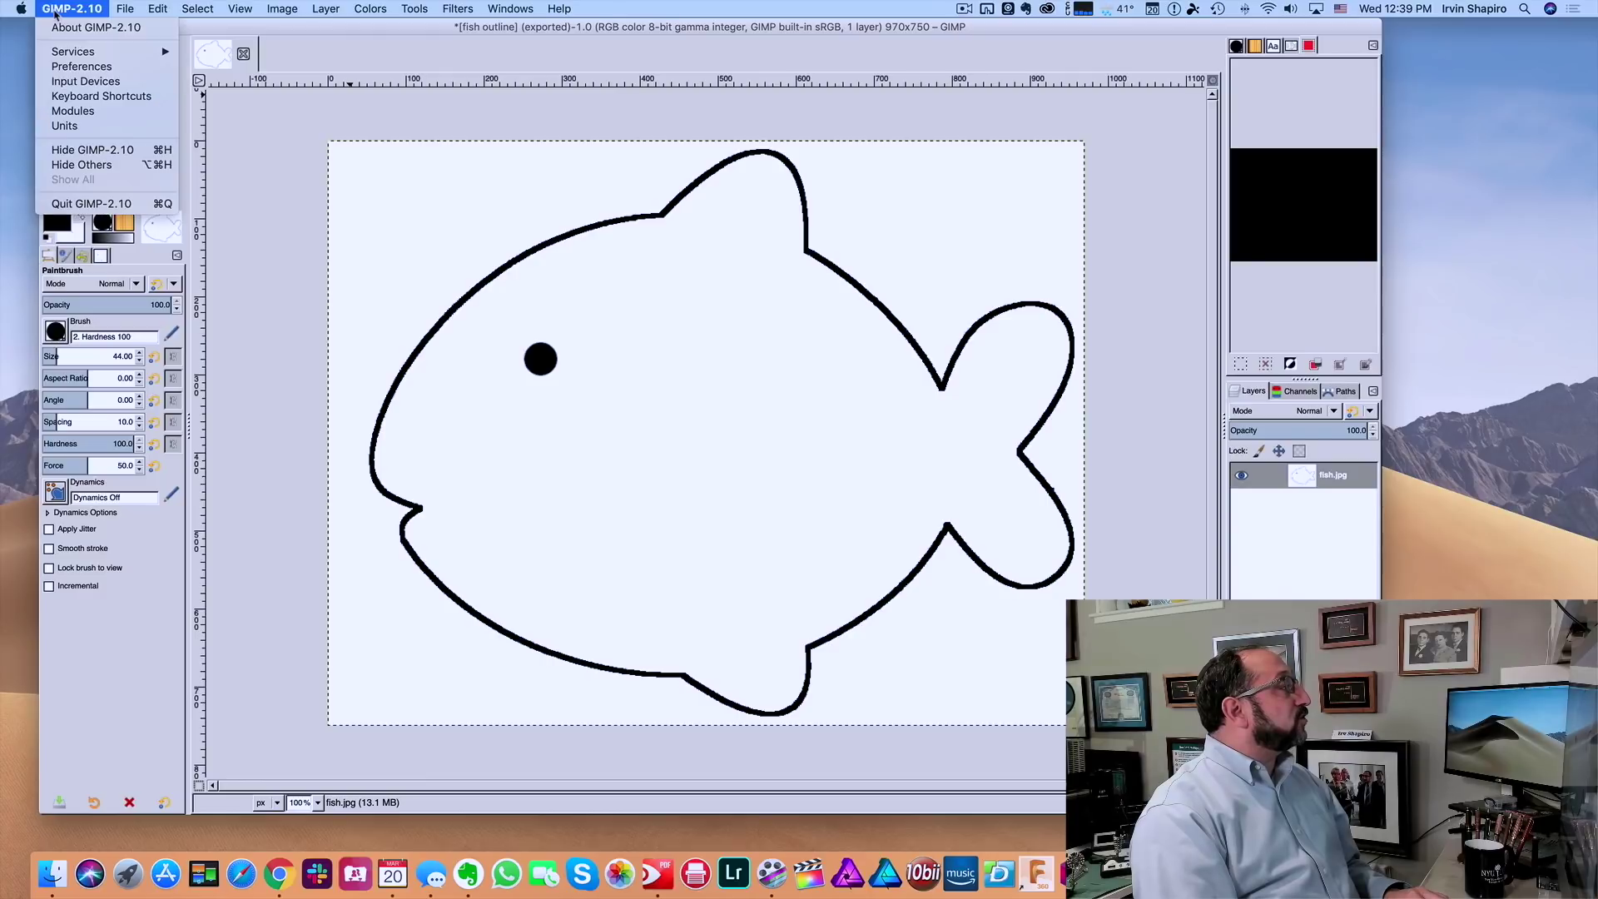
left_click(125, 10)
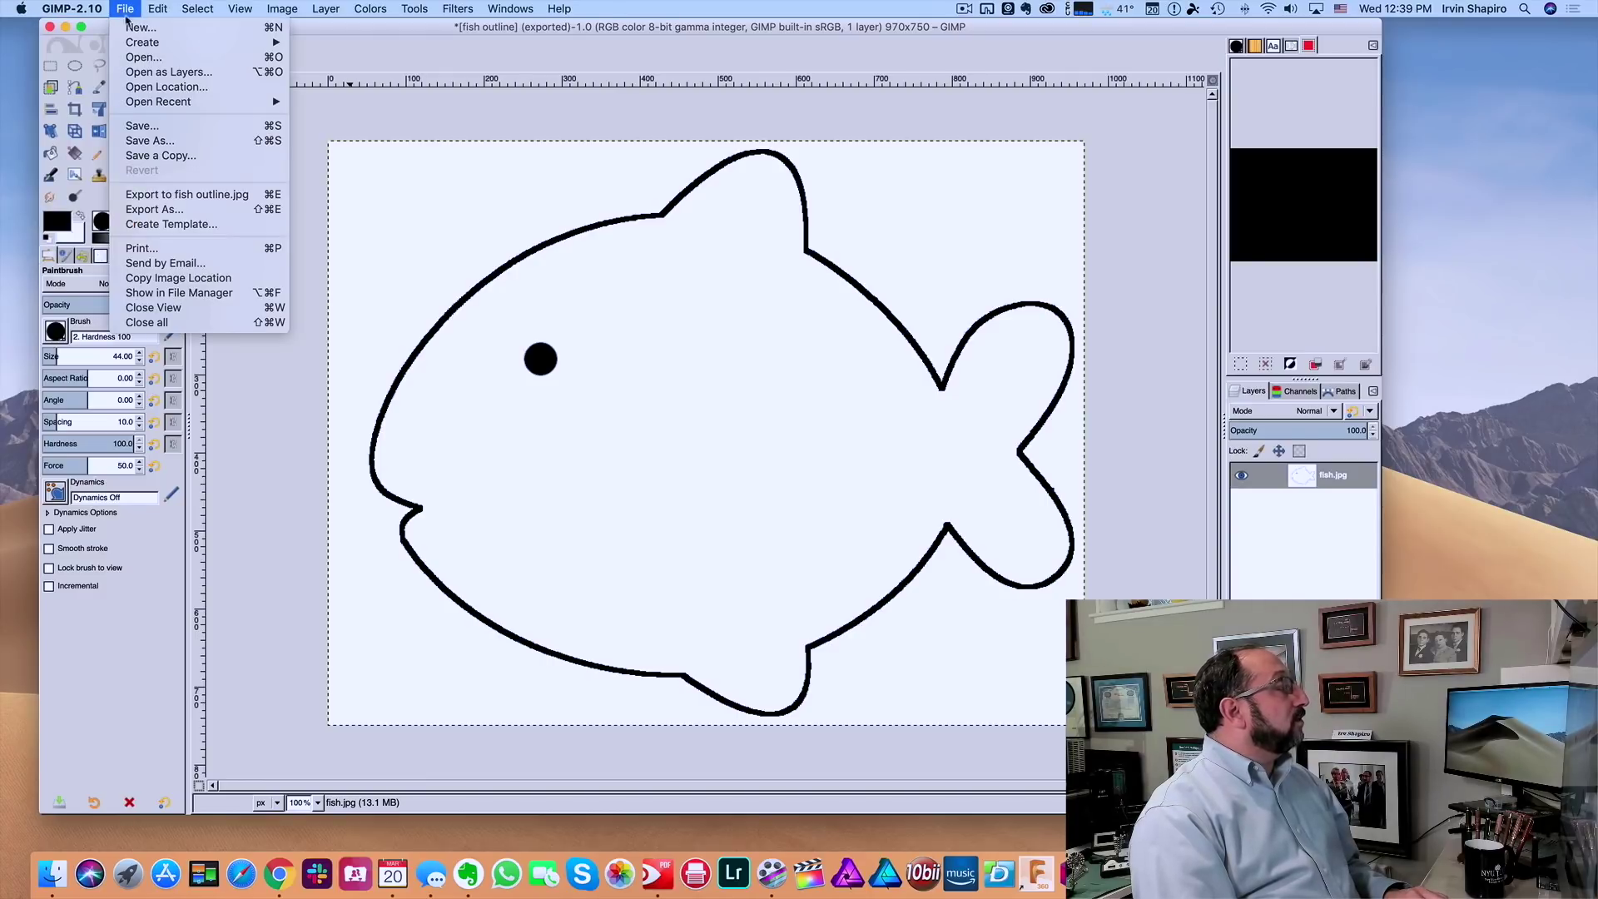
left_click(158, 323)
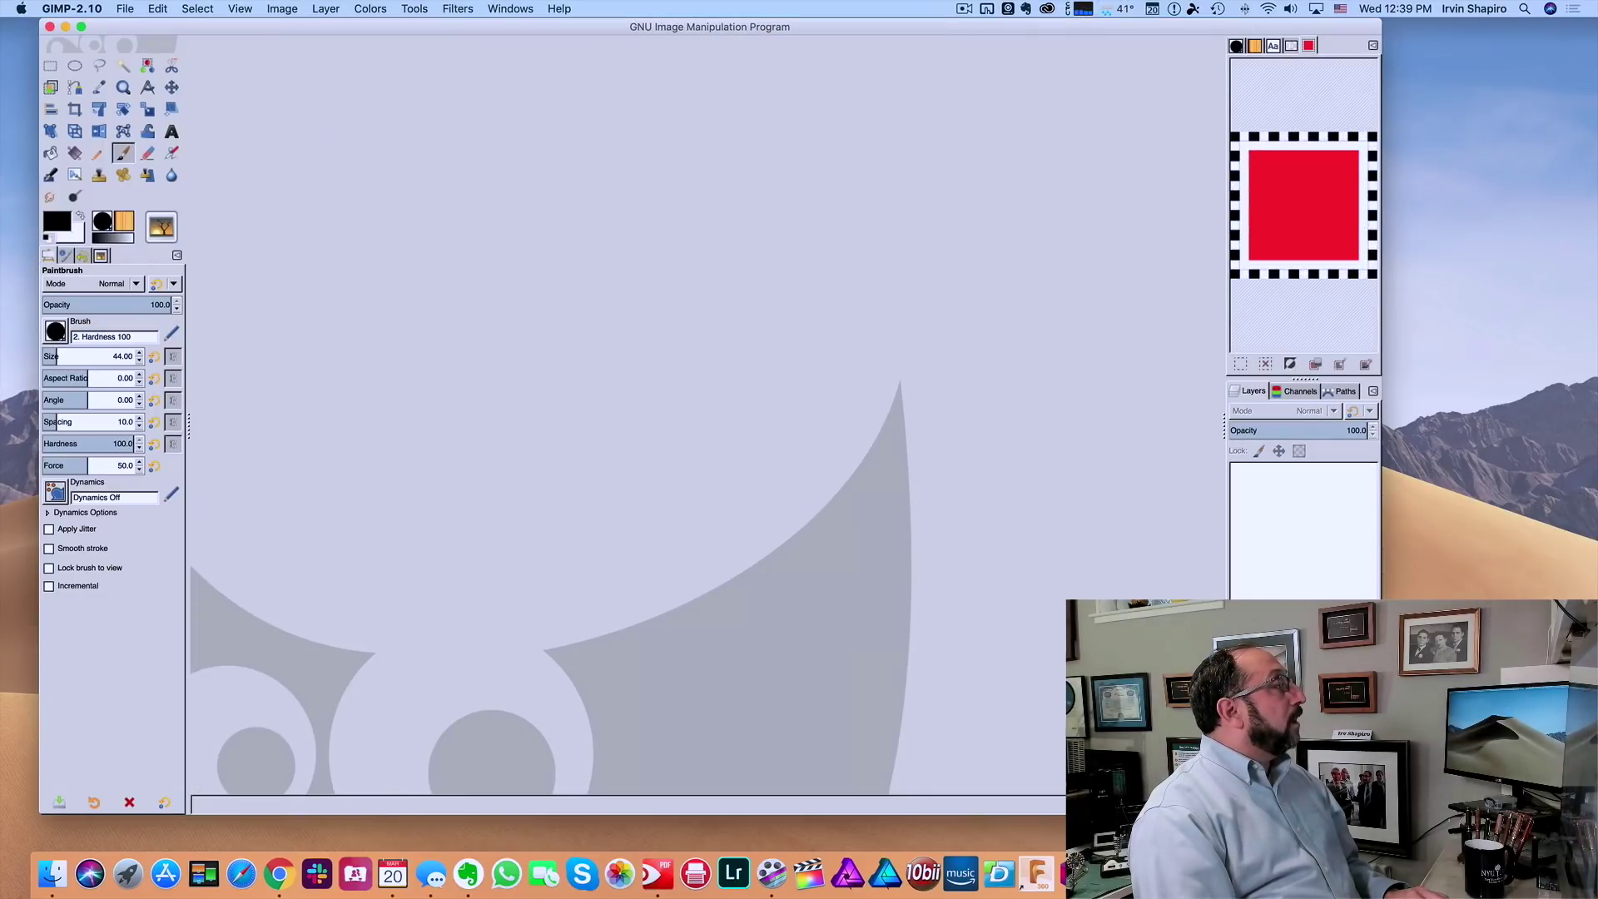
left_click(75, 10)
left_click(81, 204)
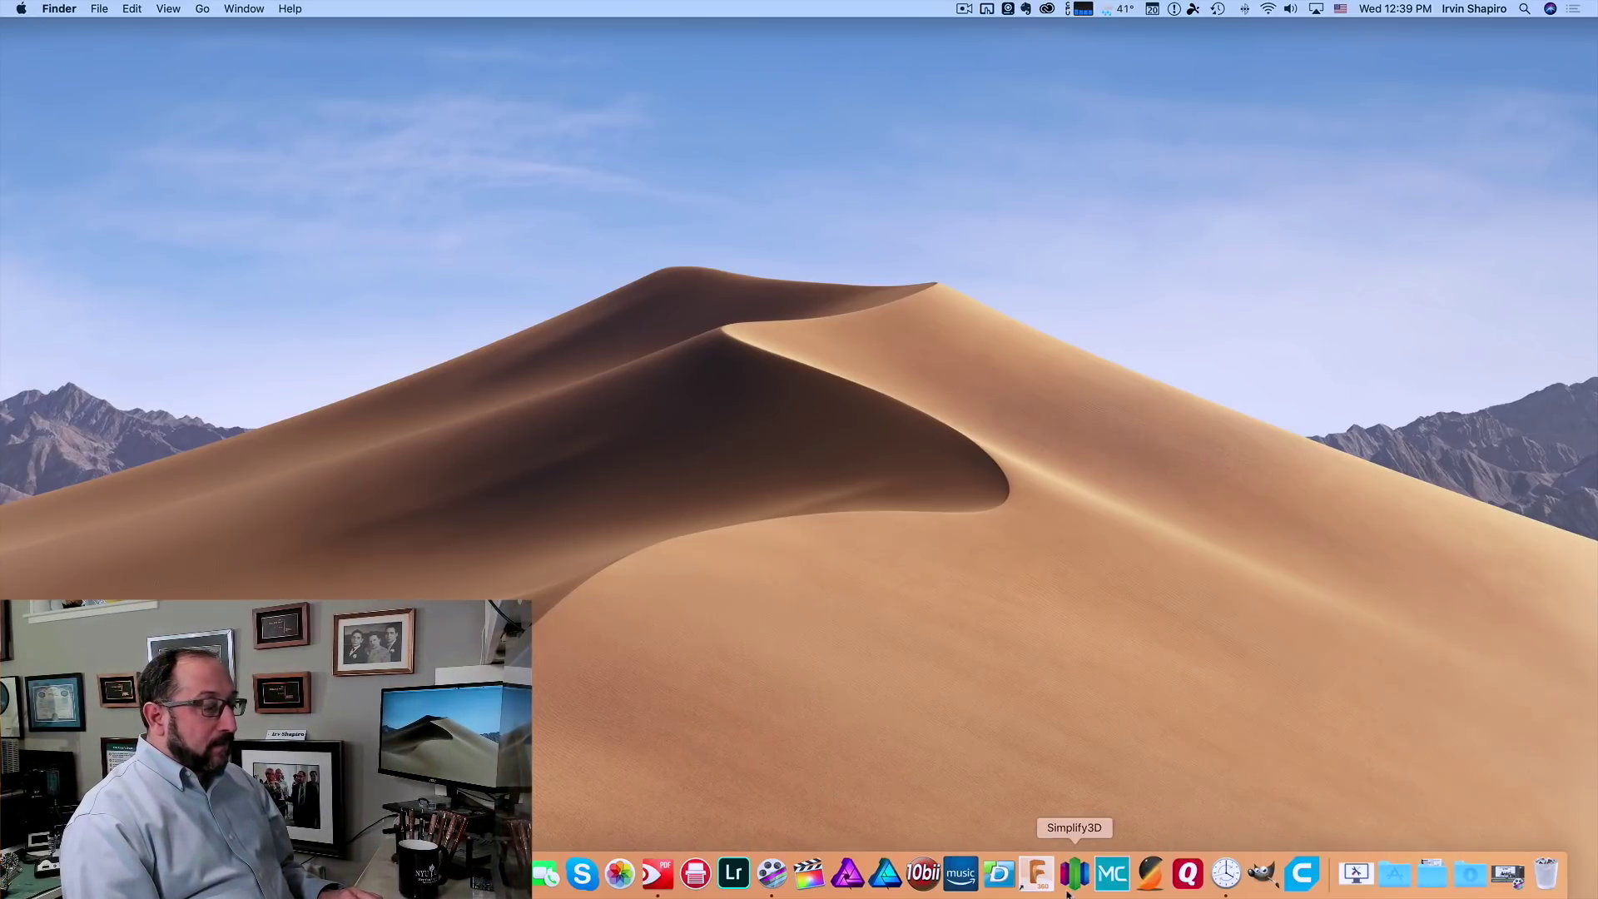
- In a new Finder window, open the Cookies folder inside 3d Printing and preview "fish outline.jpg"
key("super+n")
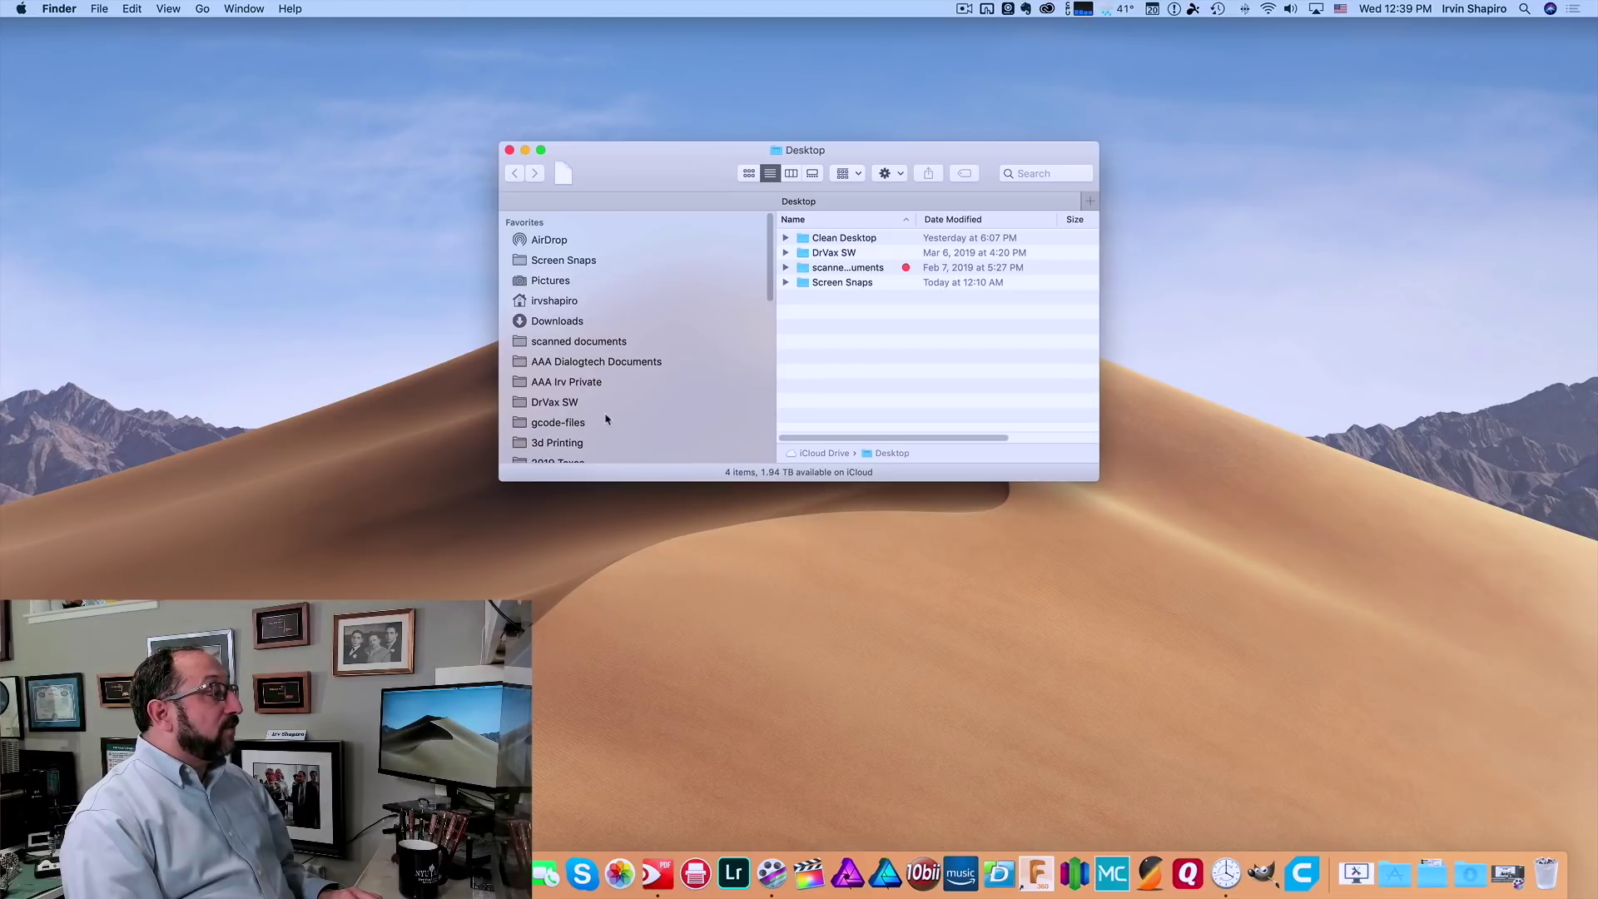
left_click(569, 443)
double_click(826, 239)
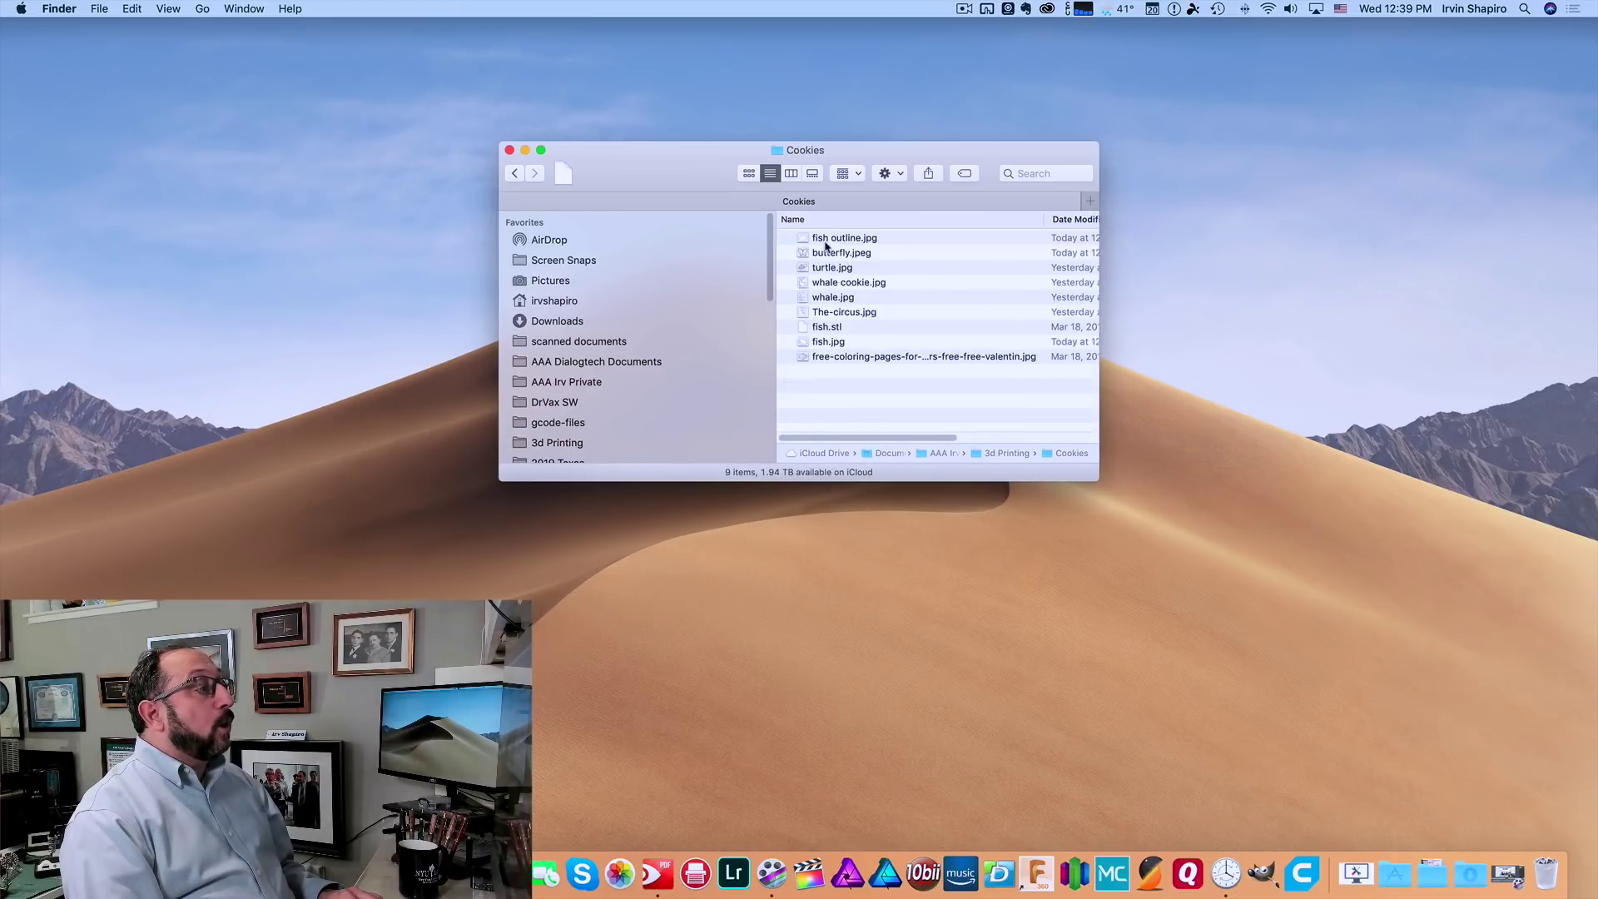
left_click(833, 239)
key("space")
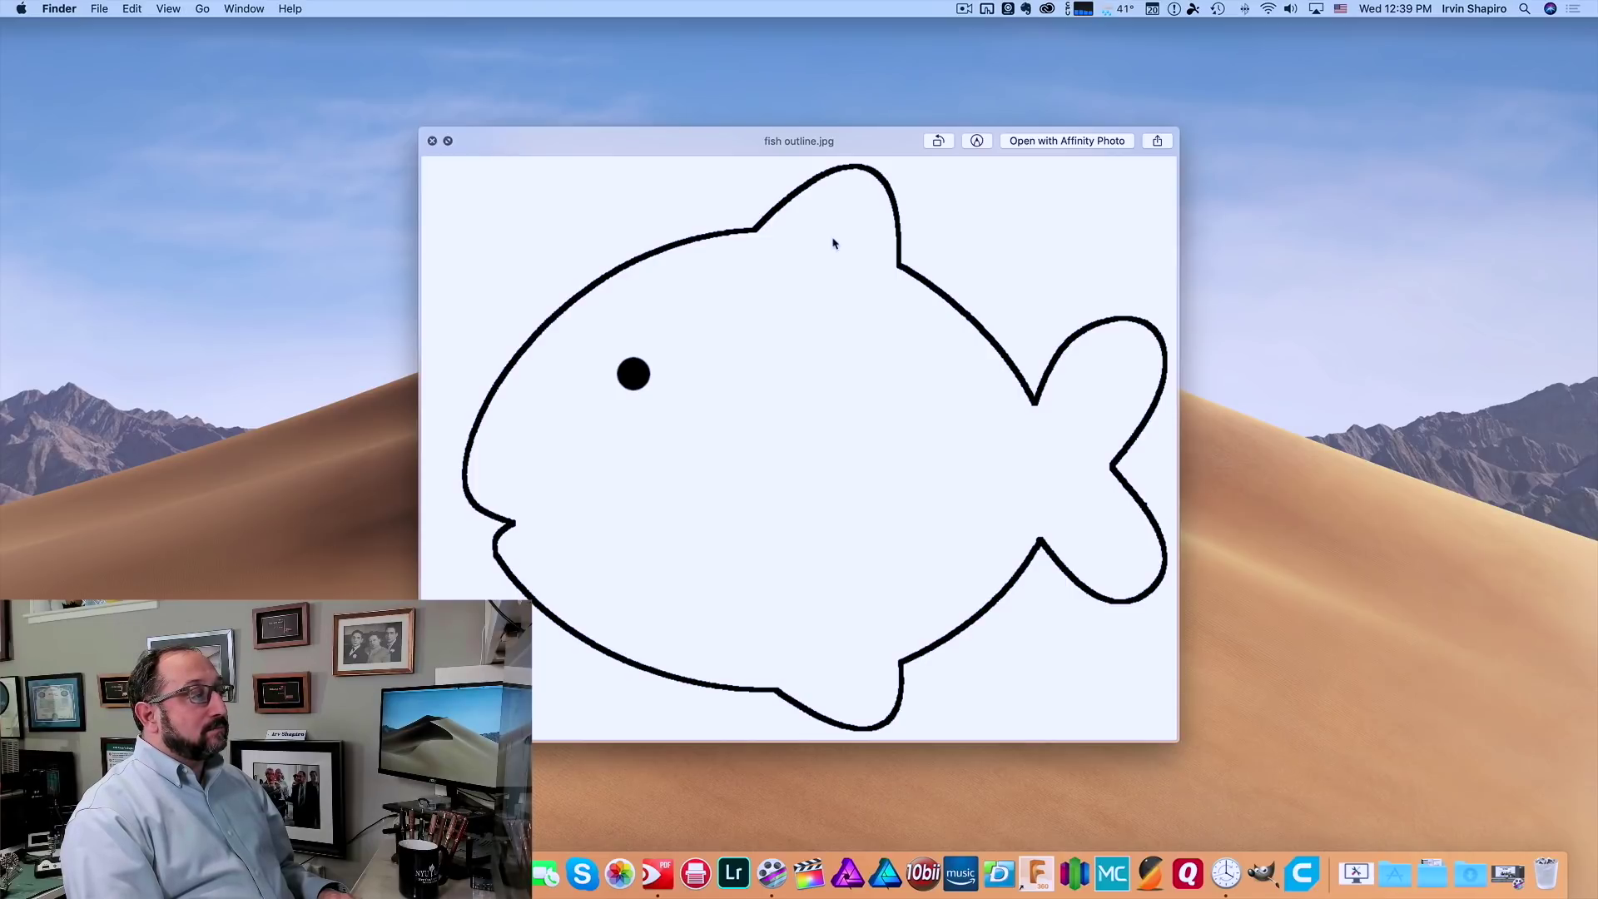
- Close the preview of the fish outline image and switch to MatterControl
key("space")
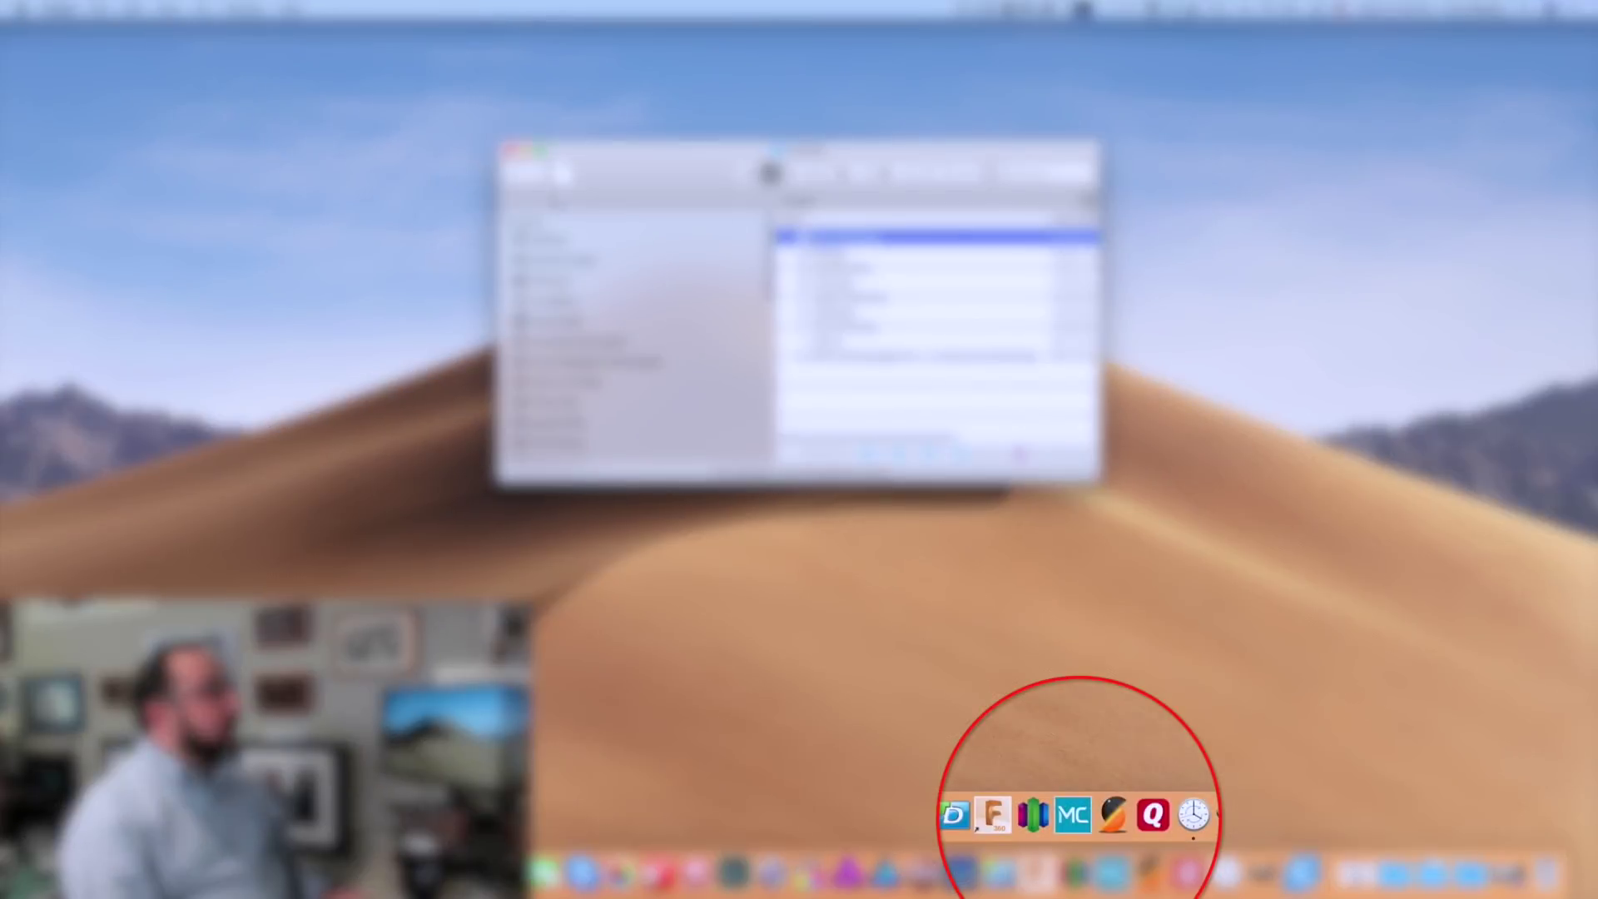
left_click(1113, 874)
left_click(1114, 870)
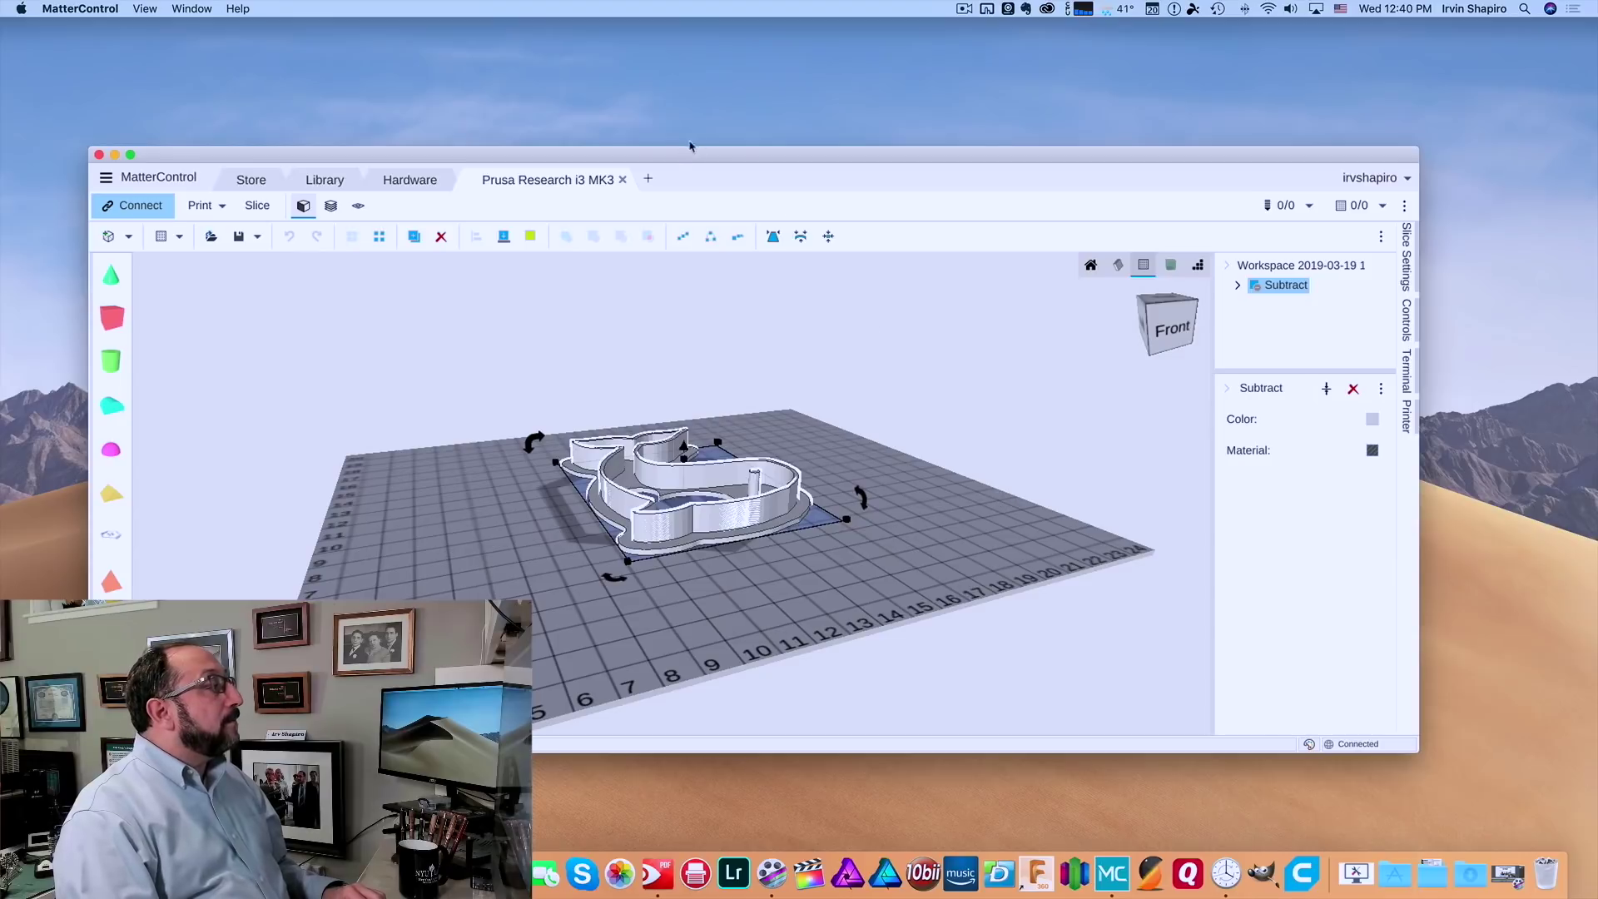
- Close the open printer workspace, enlarge the window and open a fresh workspace for the Prusa Research i3 MK3
left_click_drag(690, 158, 680, 107)
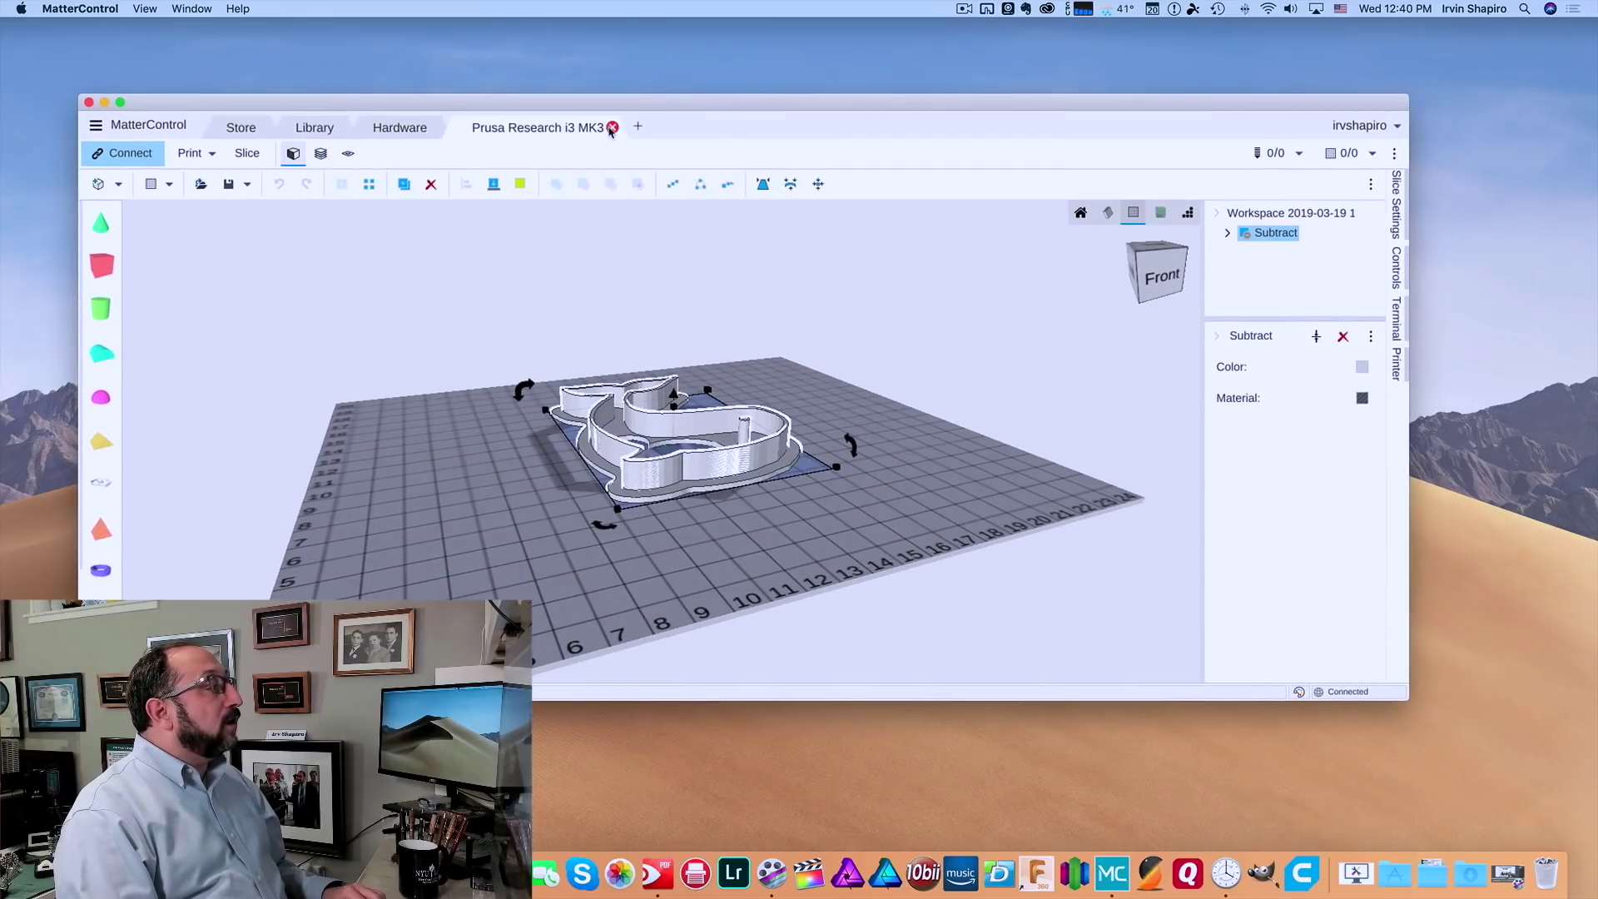
left_click(612, 127)
left_click_drag(1404, 699, 1471, 809)
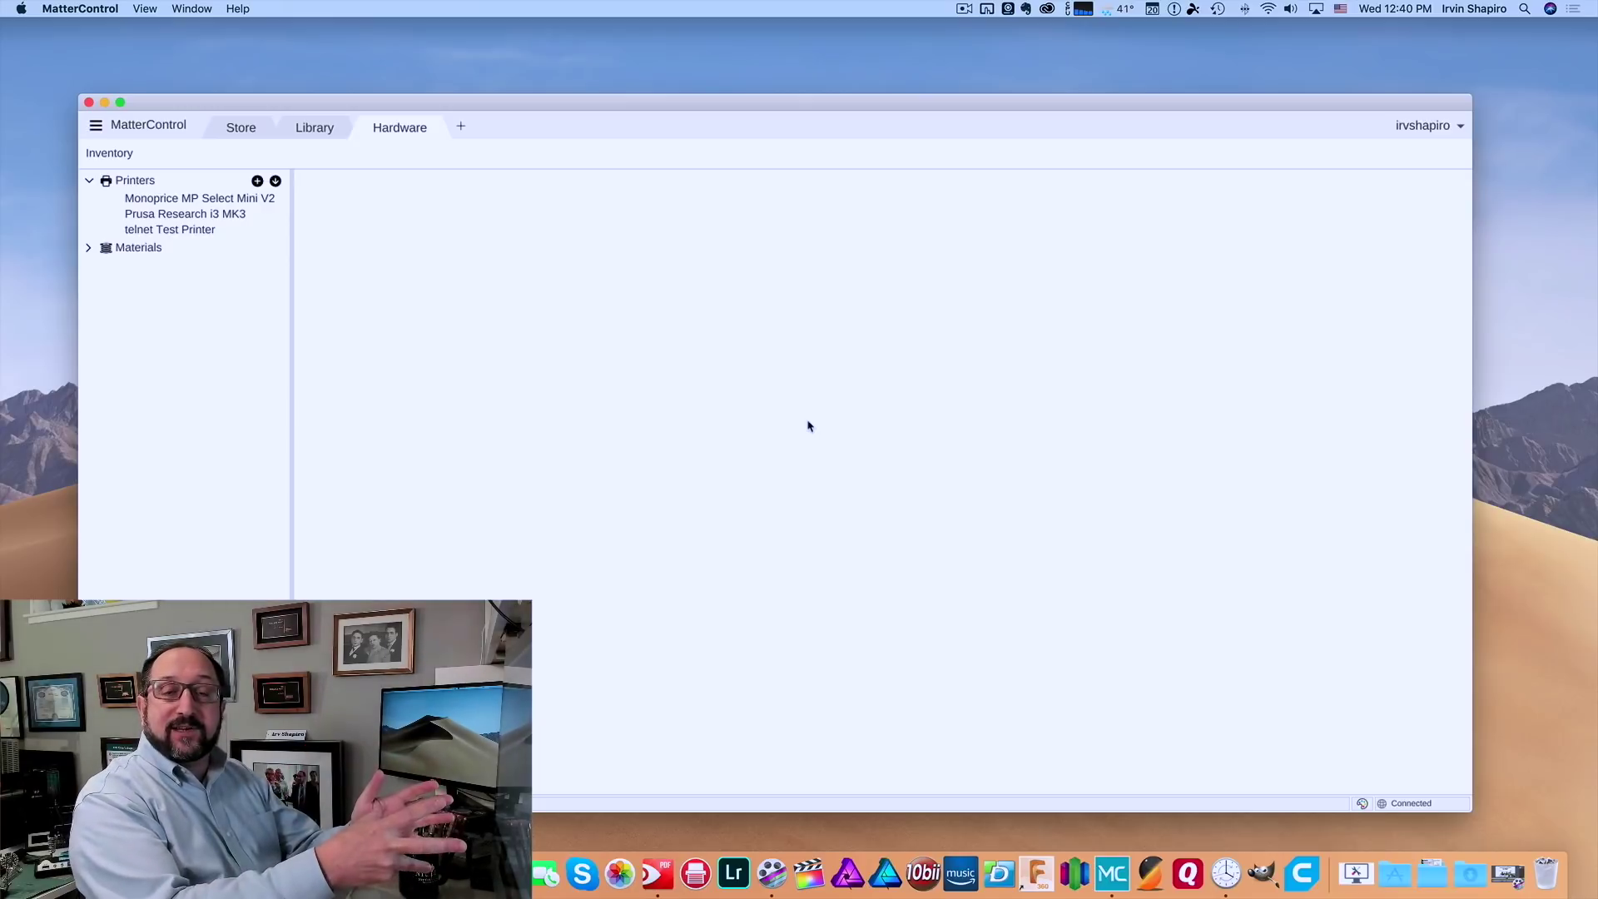
left_click(208, 218)
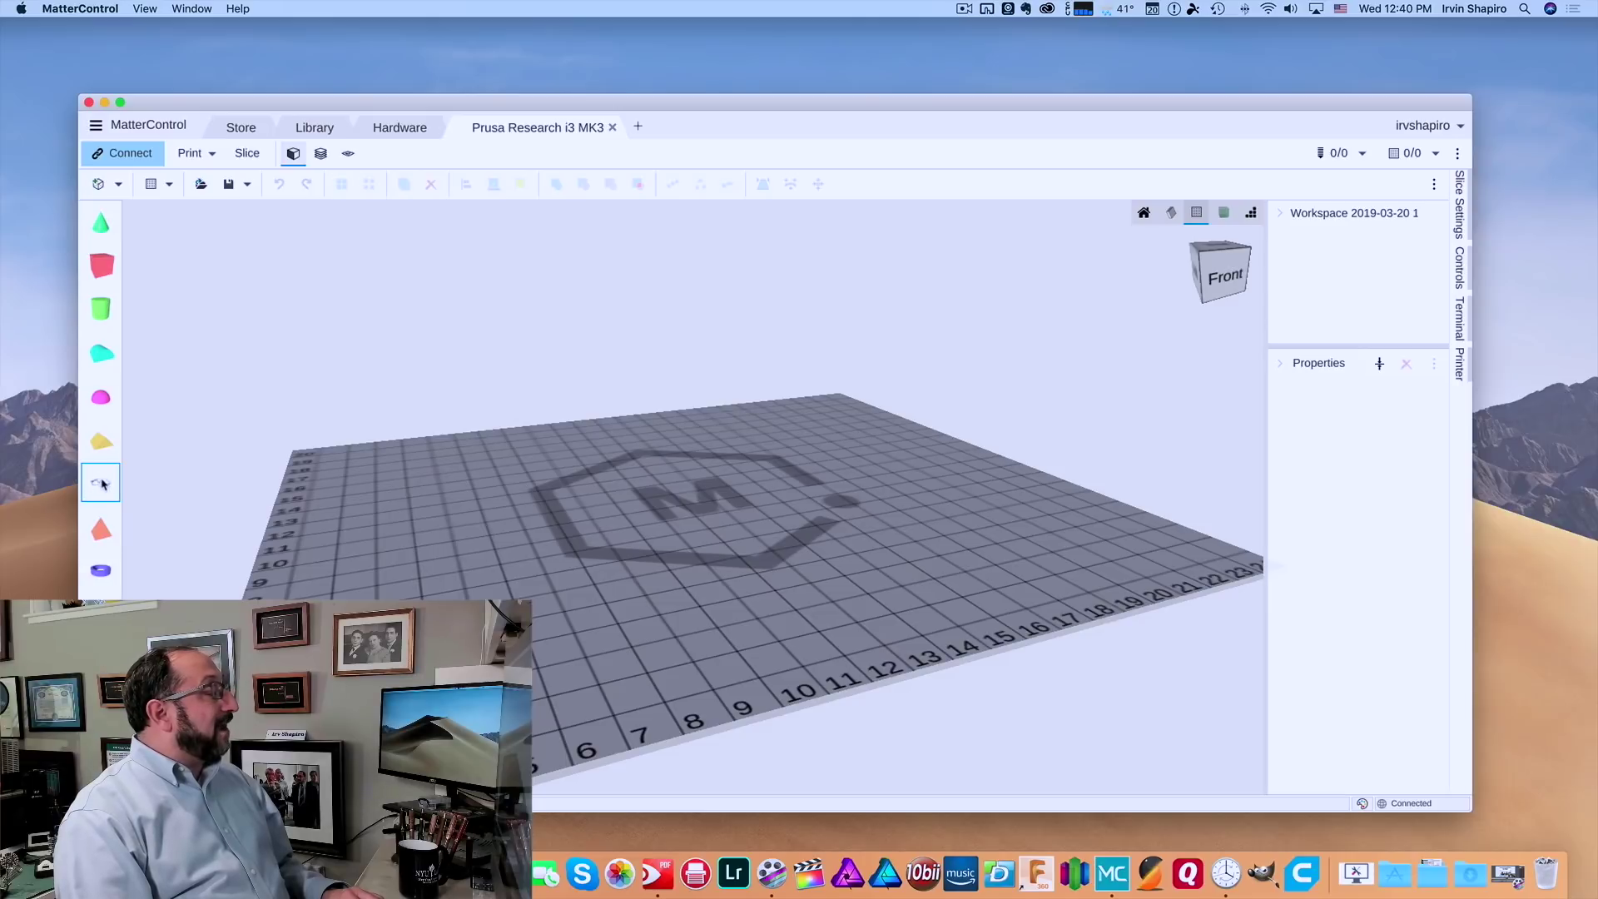
- Place an Image Convert object near the middle of the print bed
left_click_drag(98, 489, 658, 507)
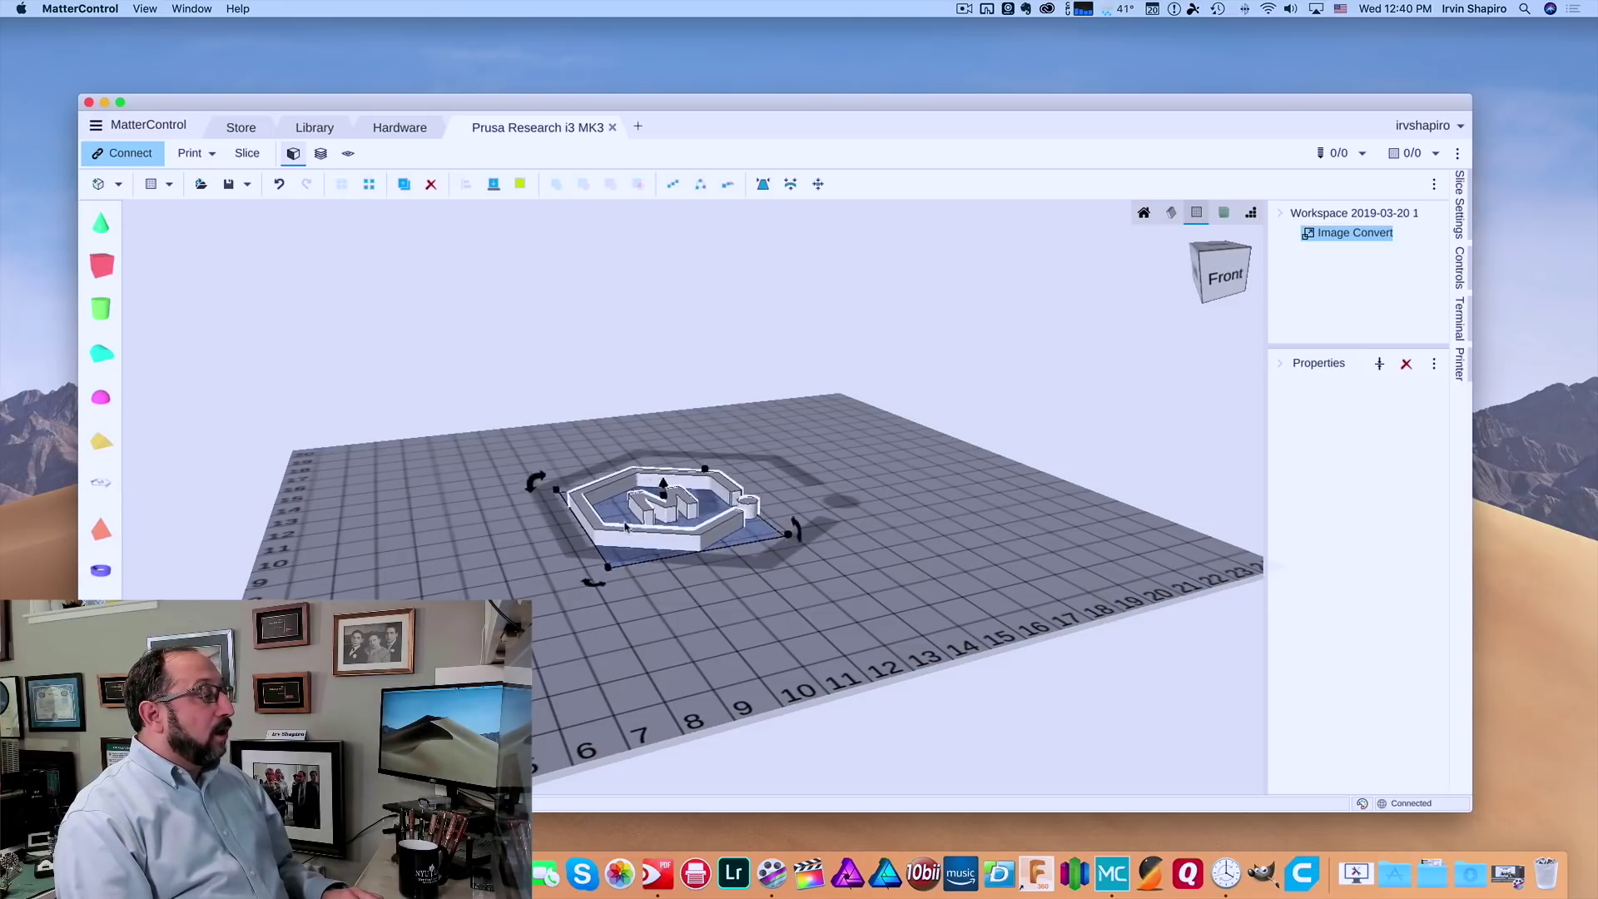
left_click(743, 554)
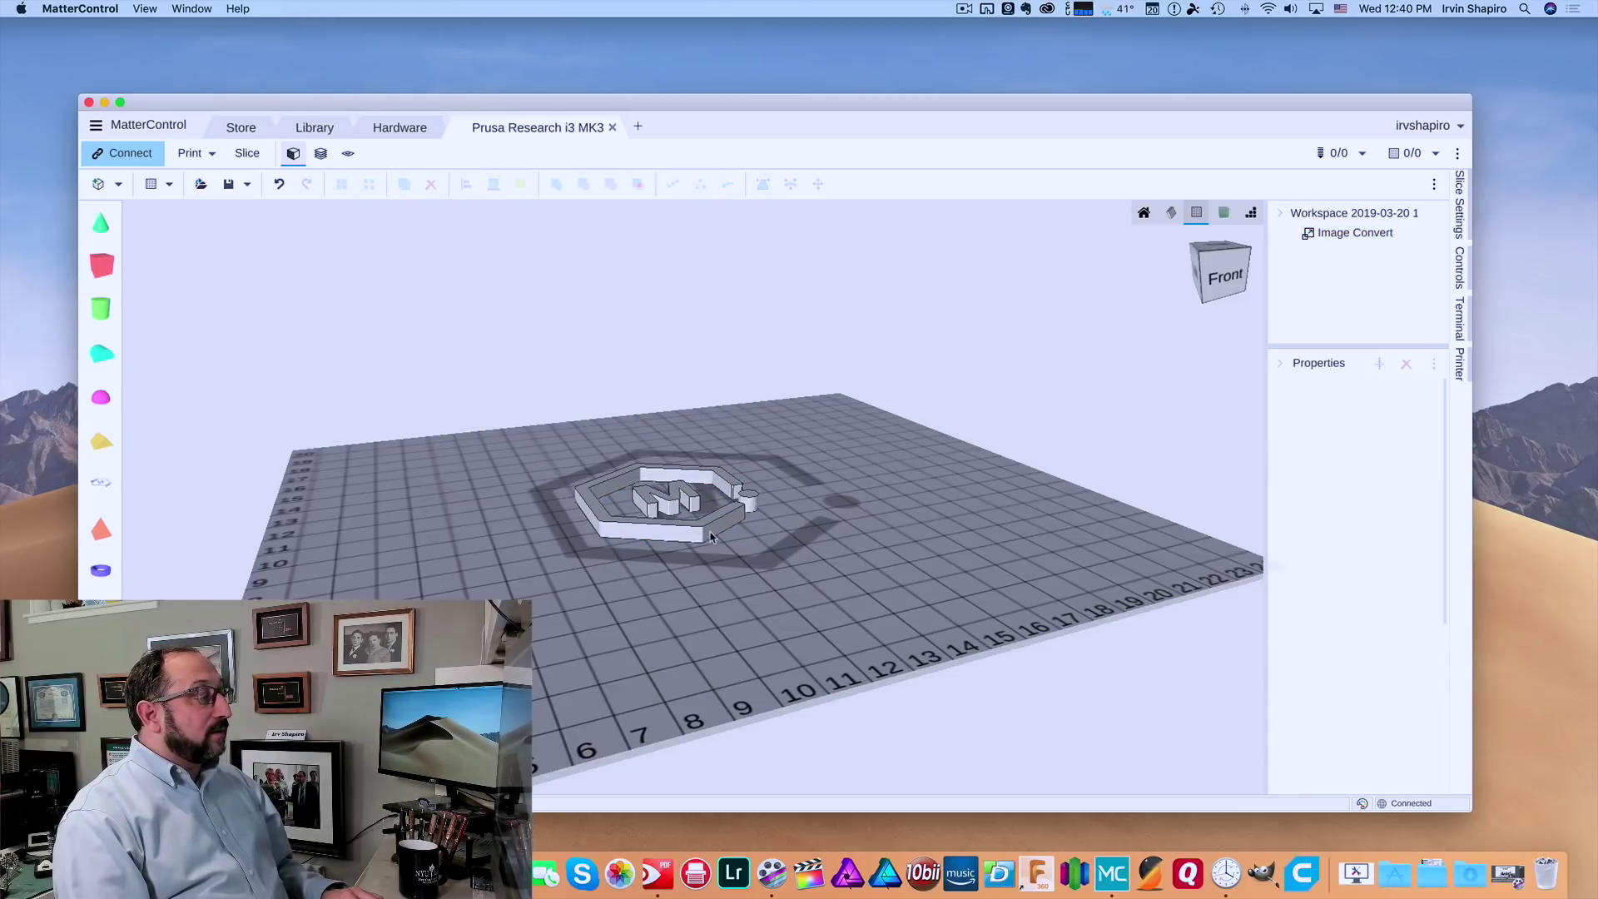
left_click_drag(803, 560, 839, 657)
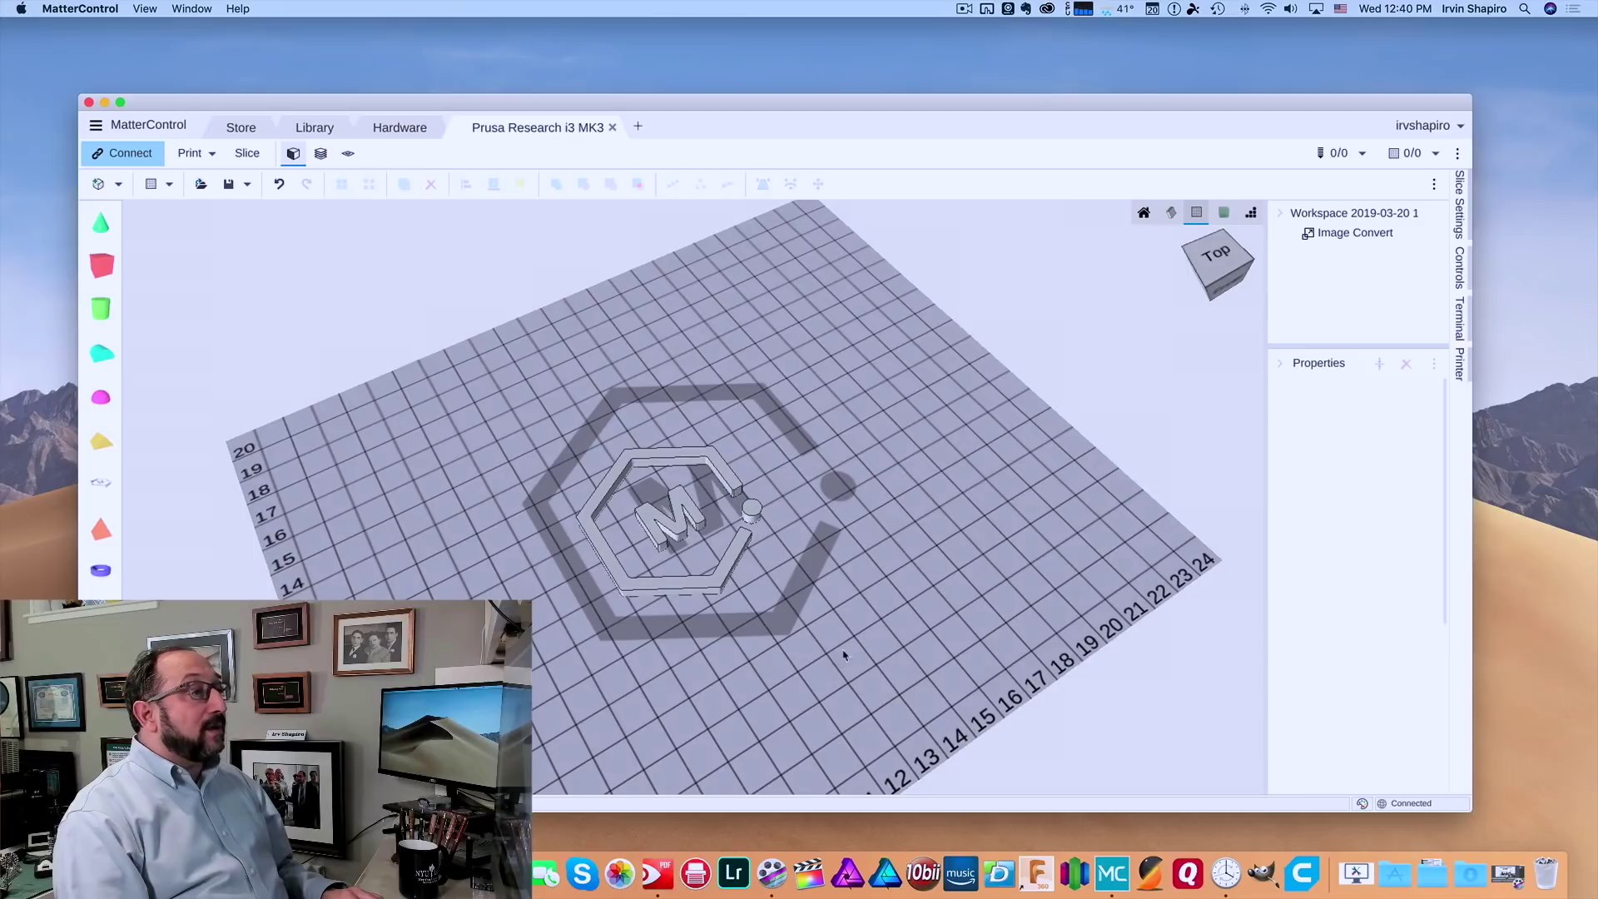
left_click(1143, 212)
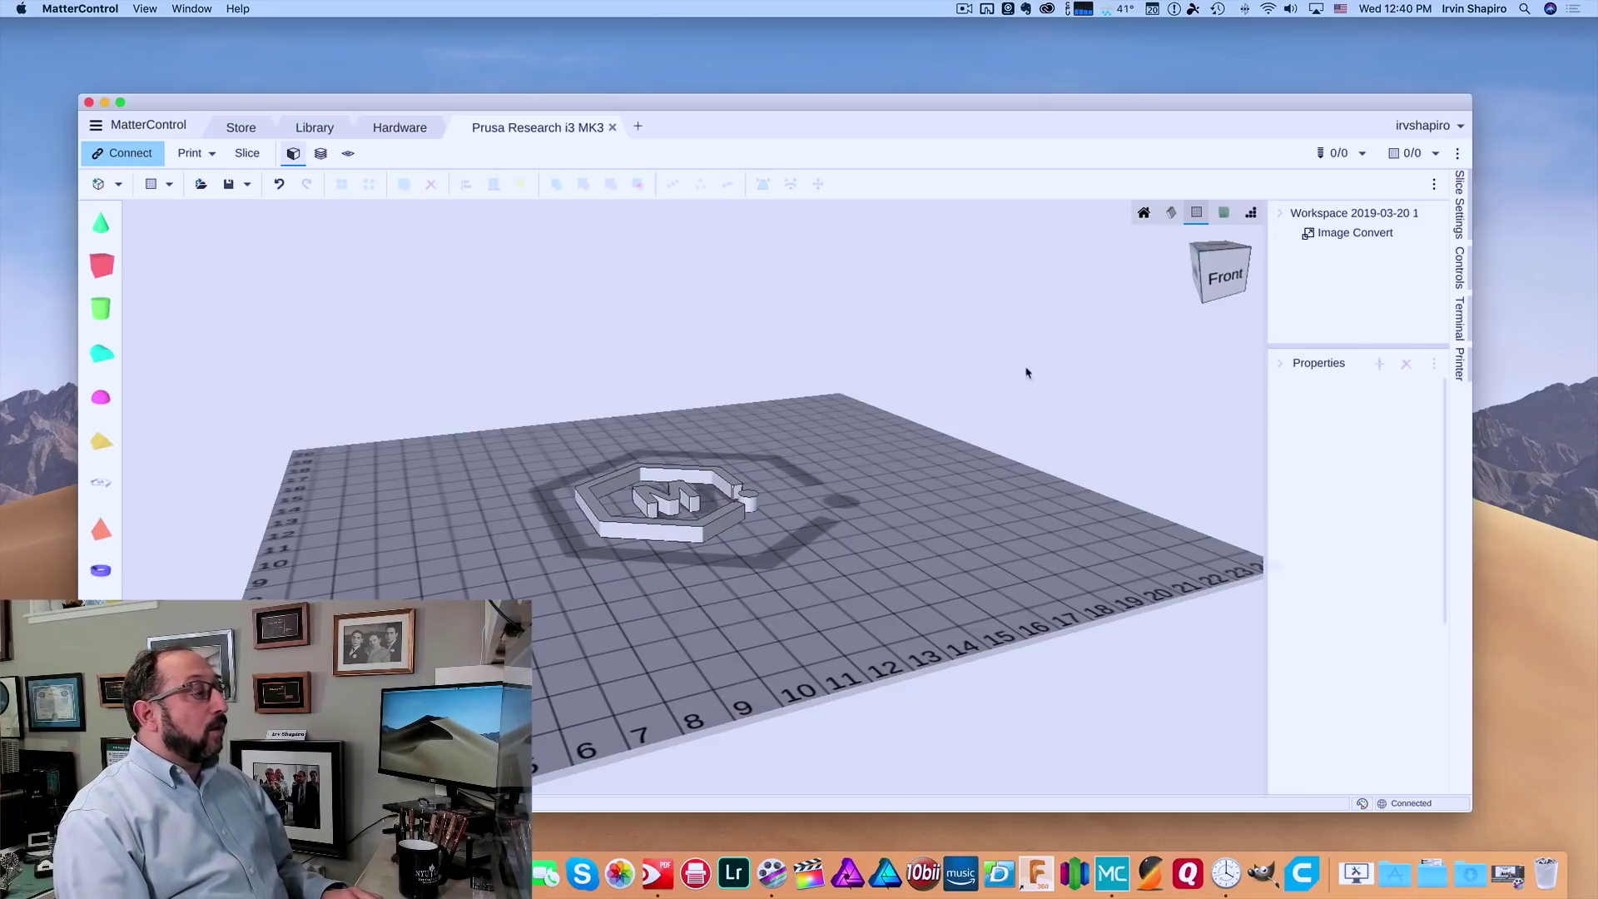
- Maximize the window and replace the Image Convert object's picture with "fish outline.jpg" from the Cookies folder
left_click(697, 546)
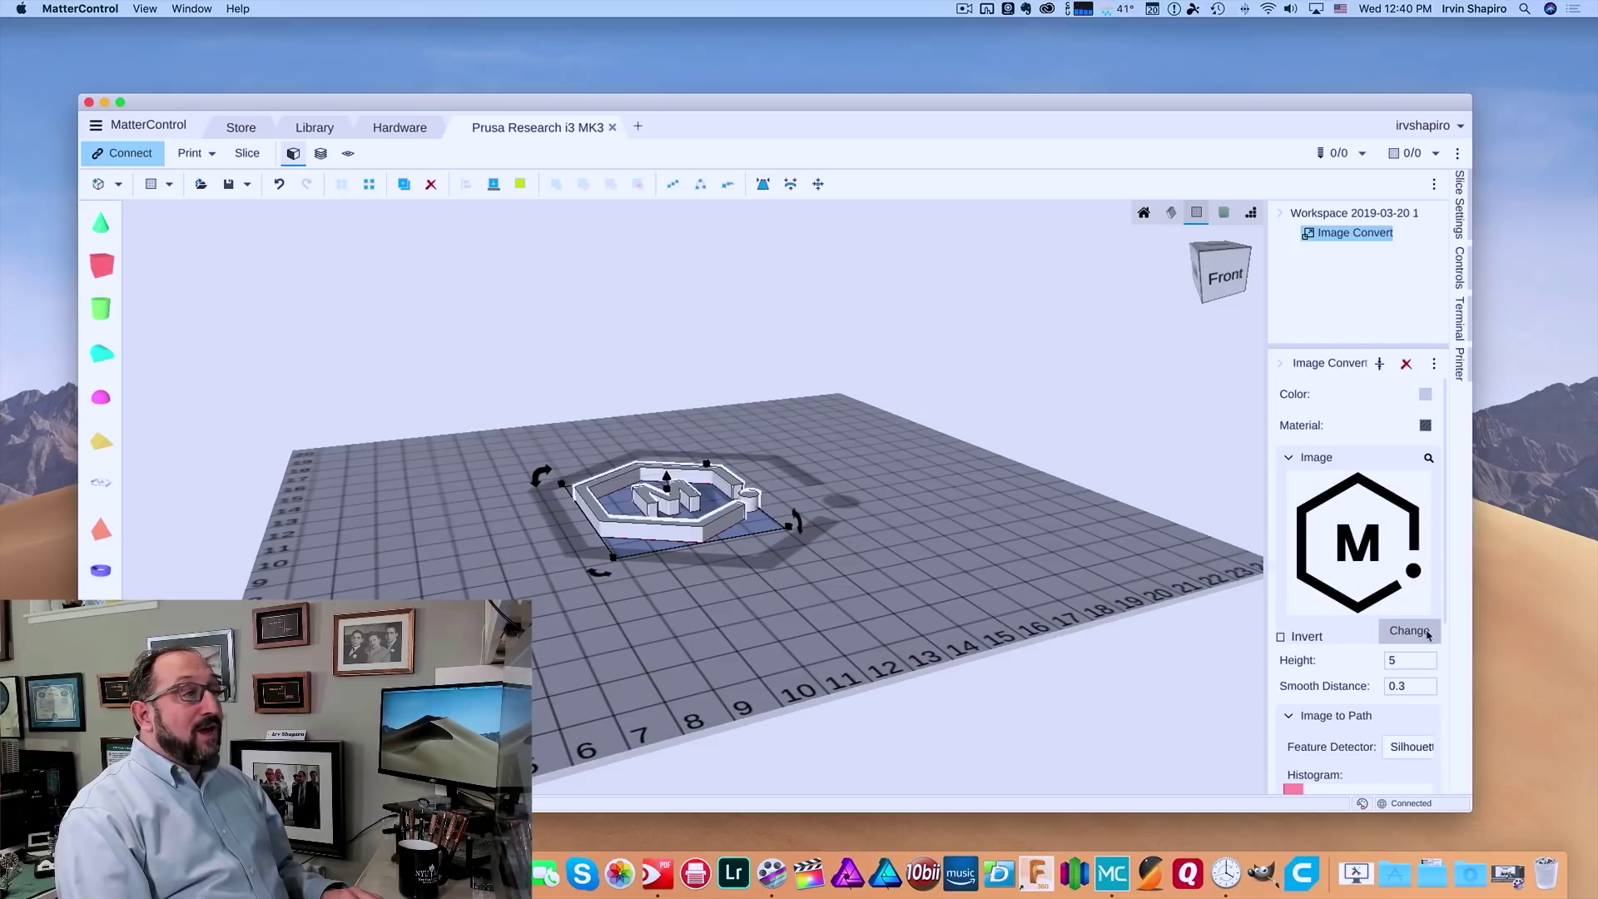
double_click(959, 106)
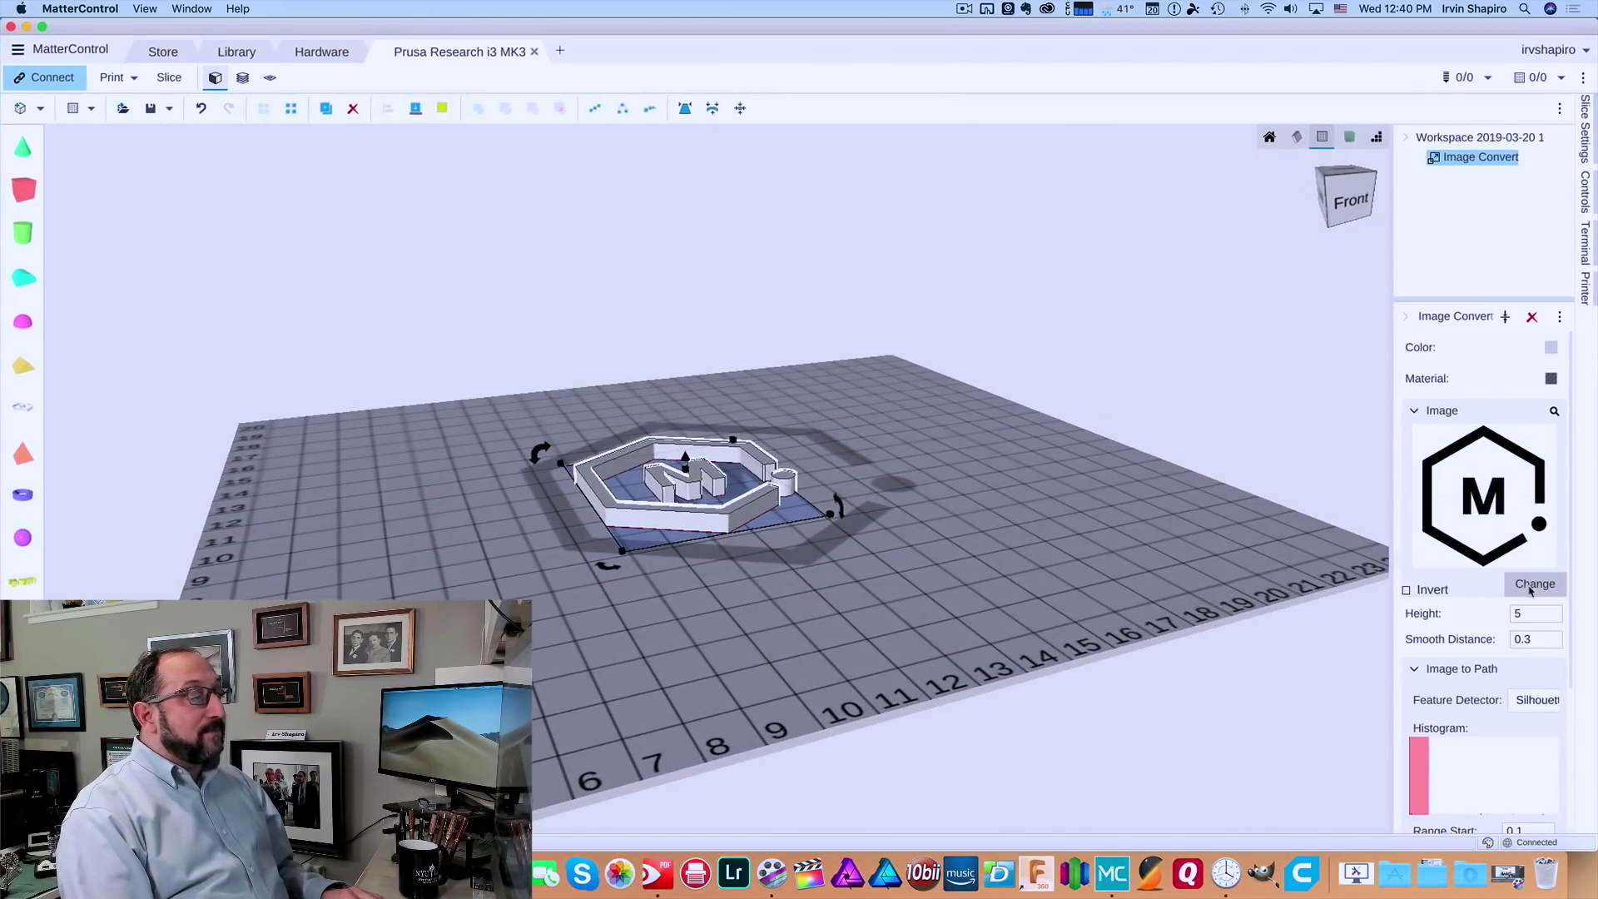
left_click(1531, 586)
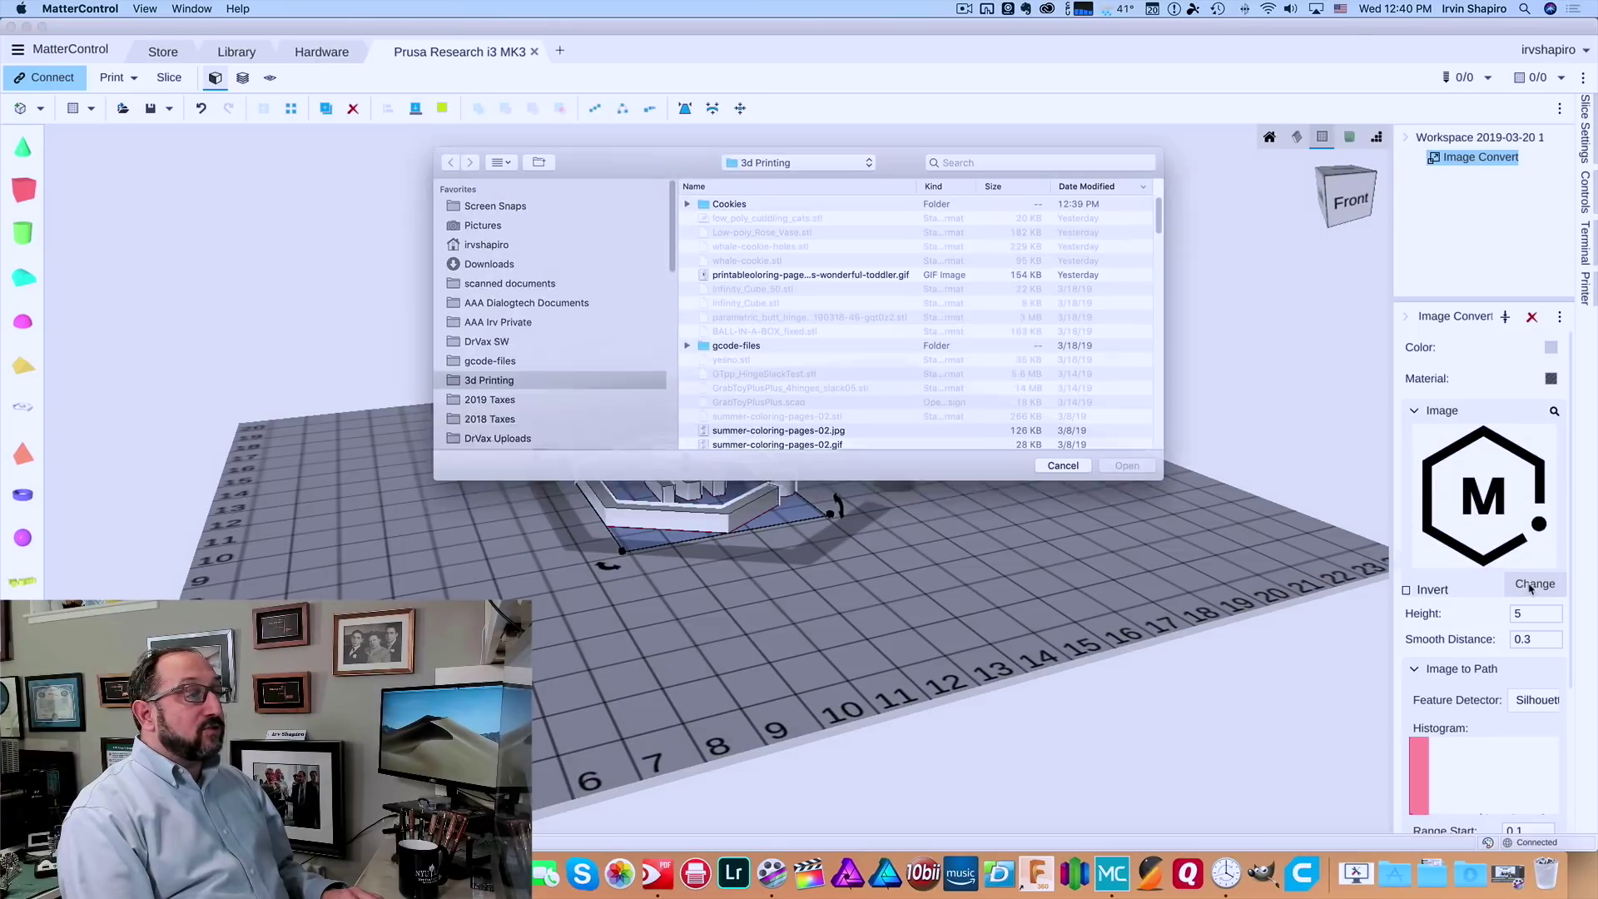
double_click(718, 201)
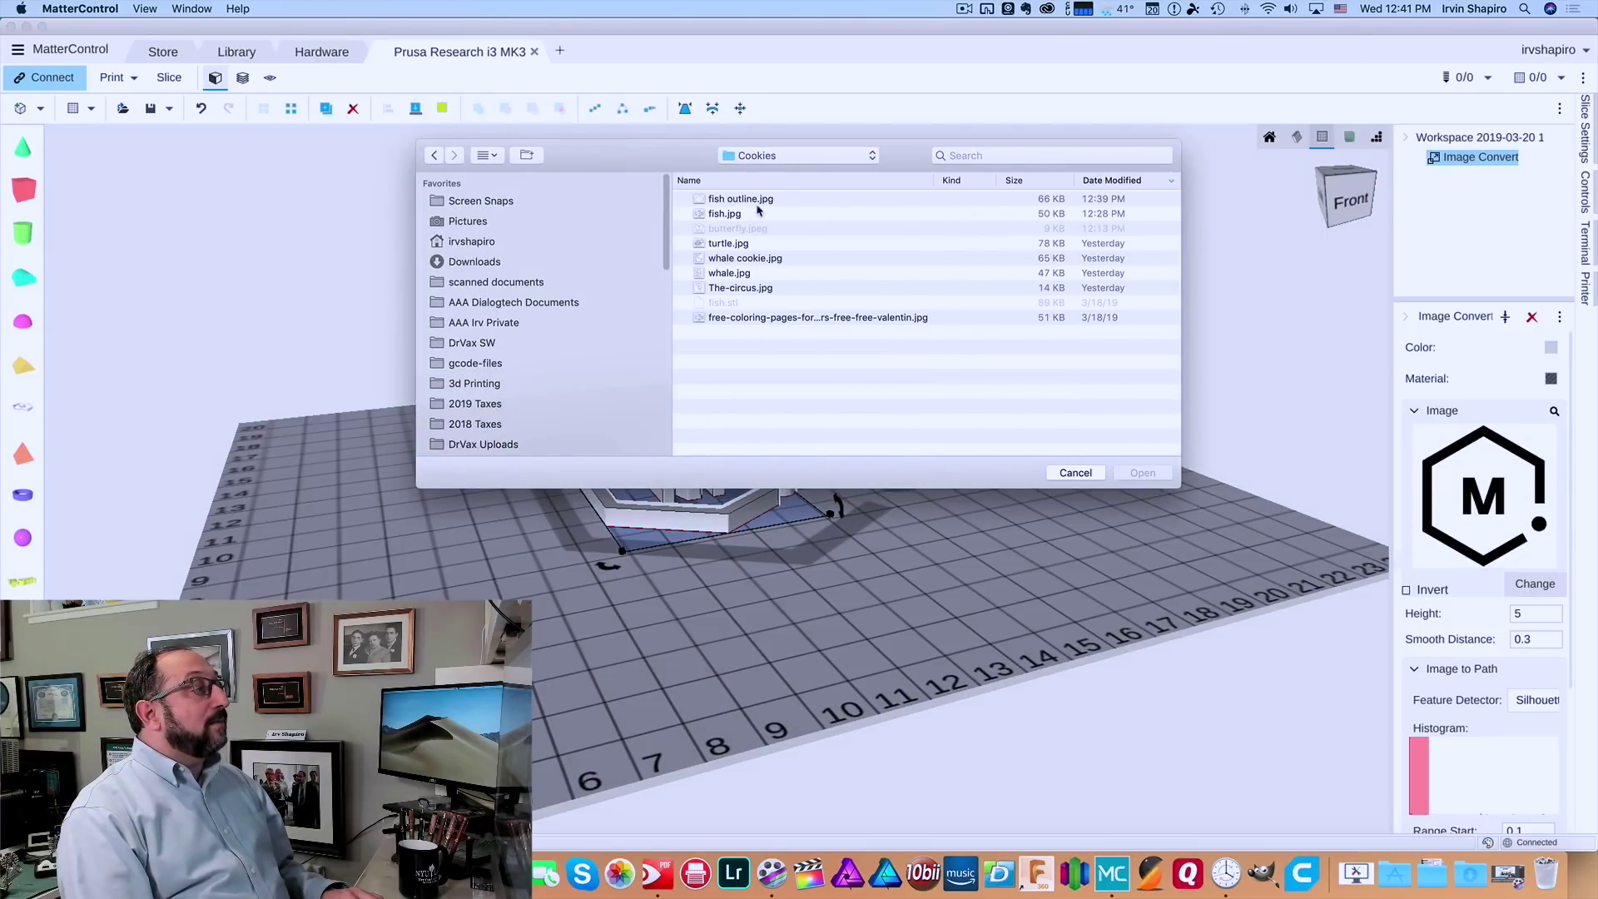
left_click(756, 202)
left_click(1143, 473)
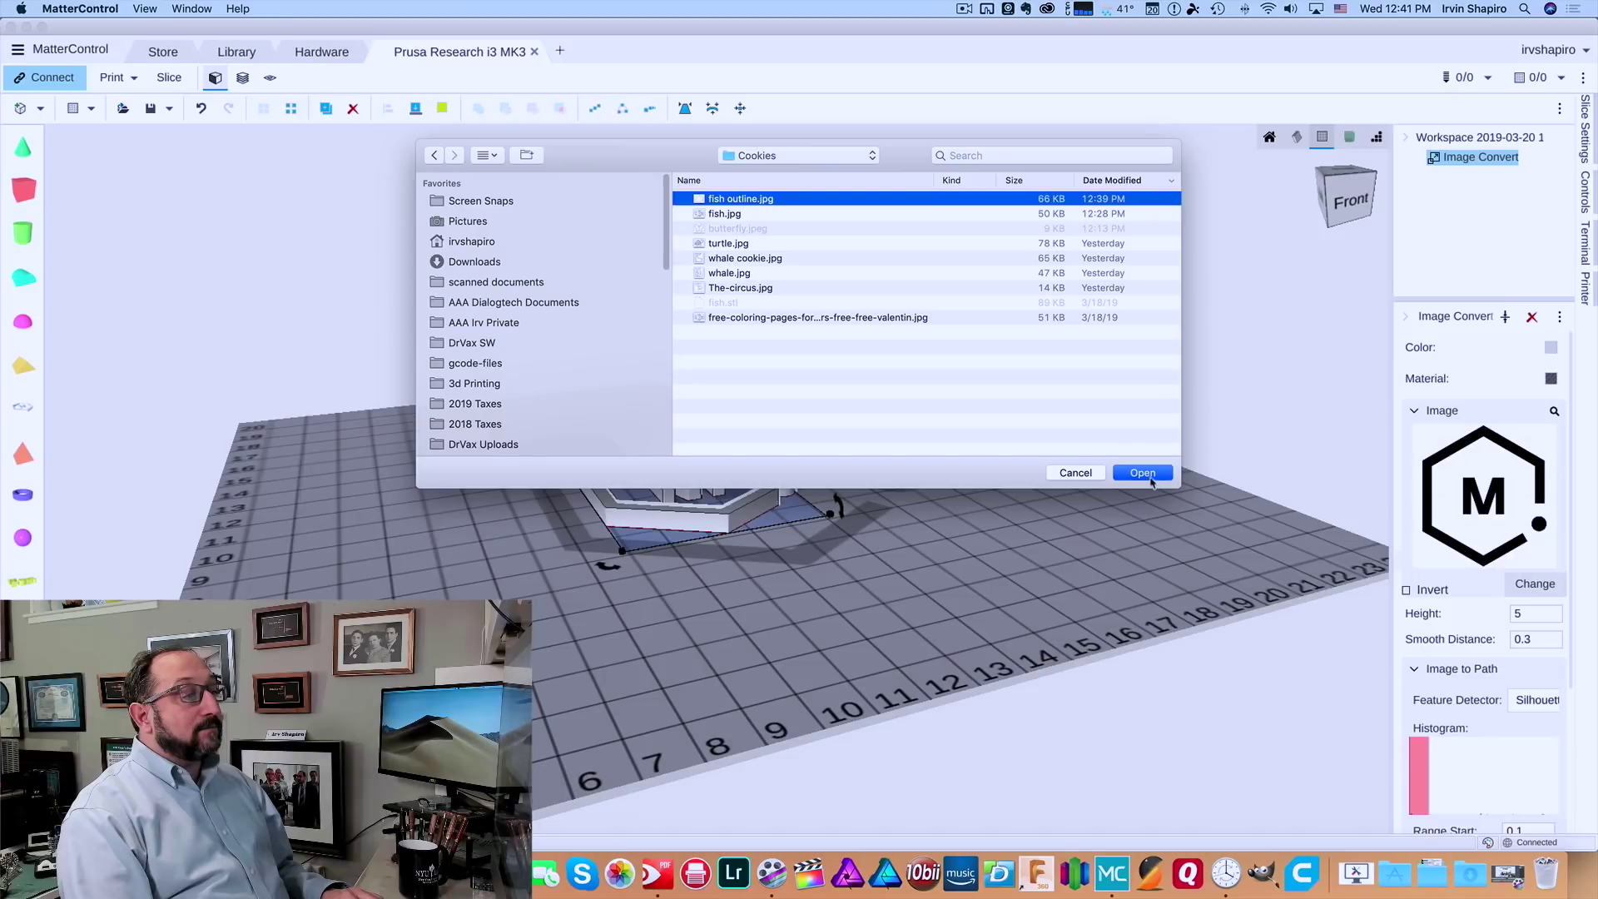
- Set the height of the converted fish outline to 10
left_click_drag(1013, 452, 1066, 457)
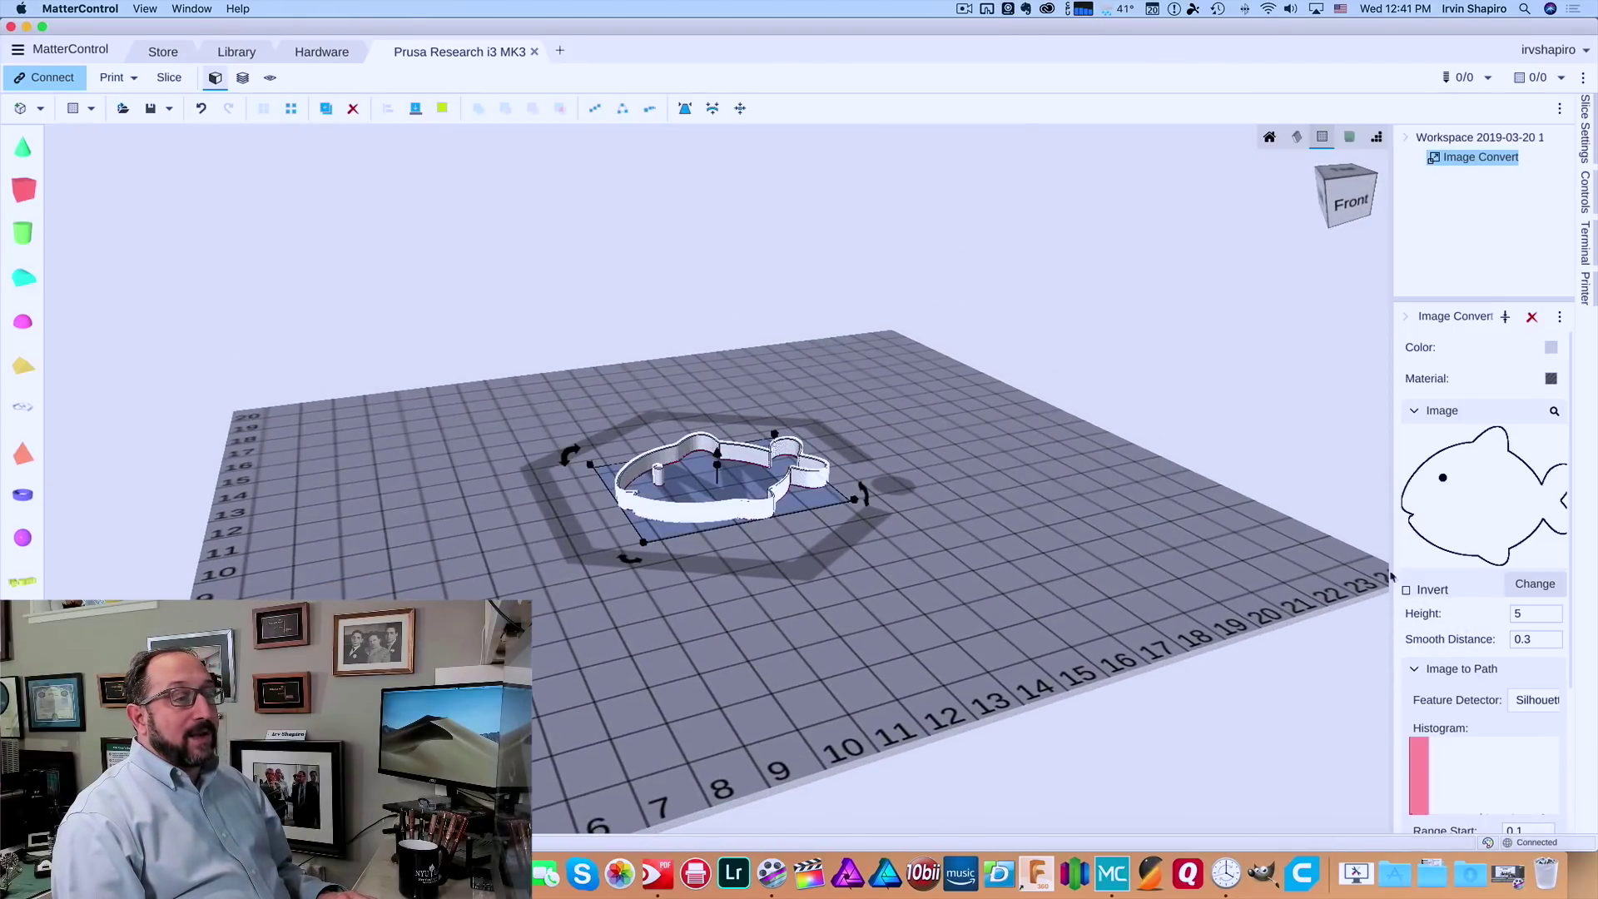
left_click(1538, 615)
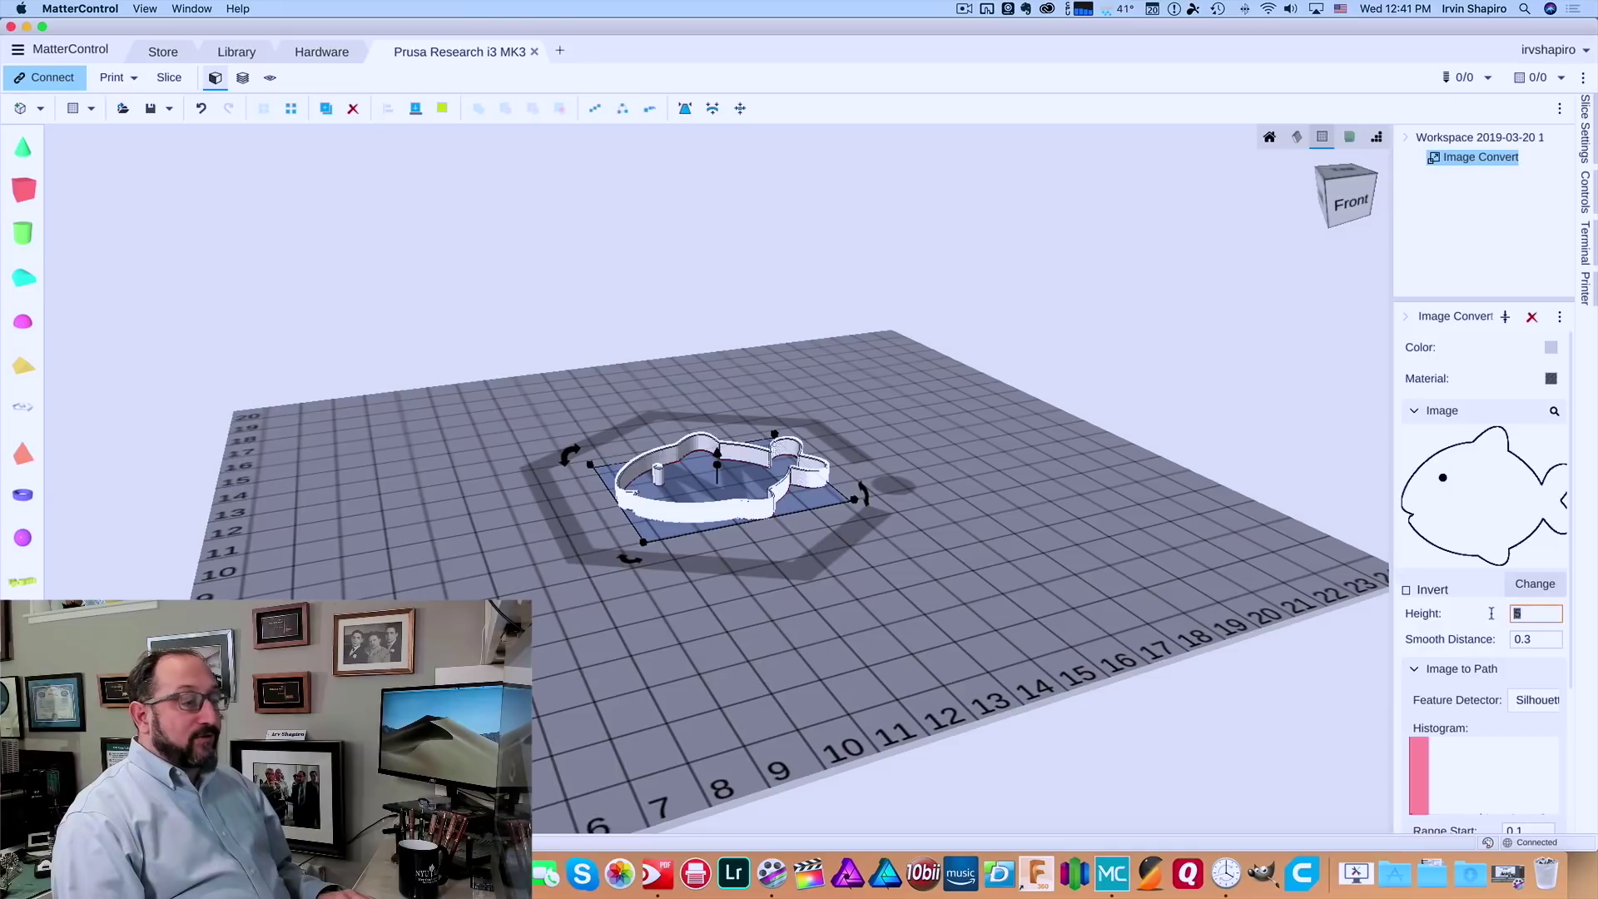
type("10")
key("Tab")
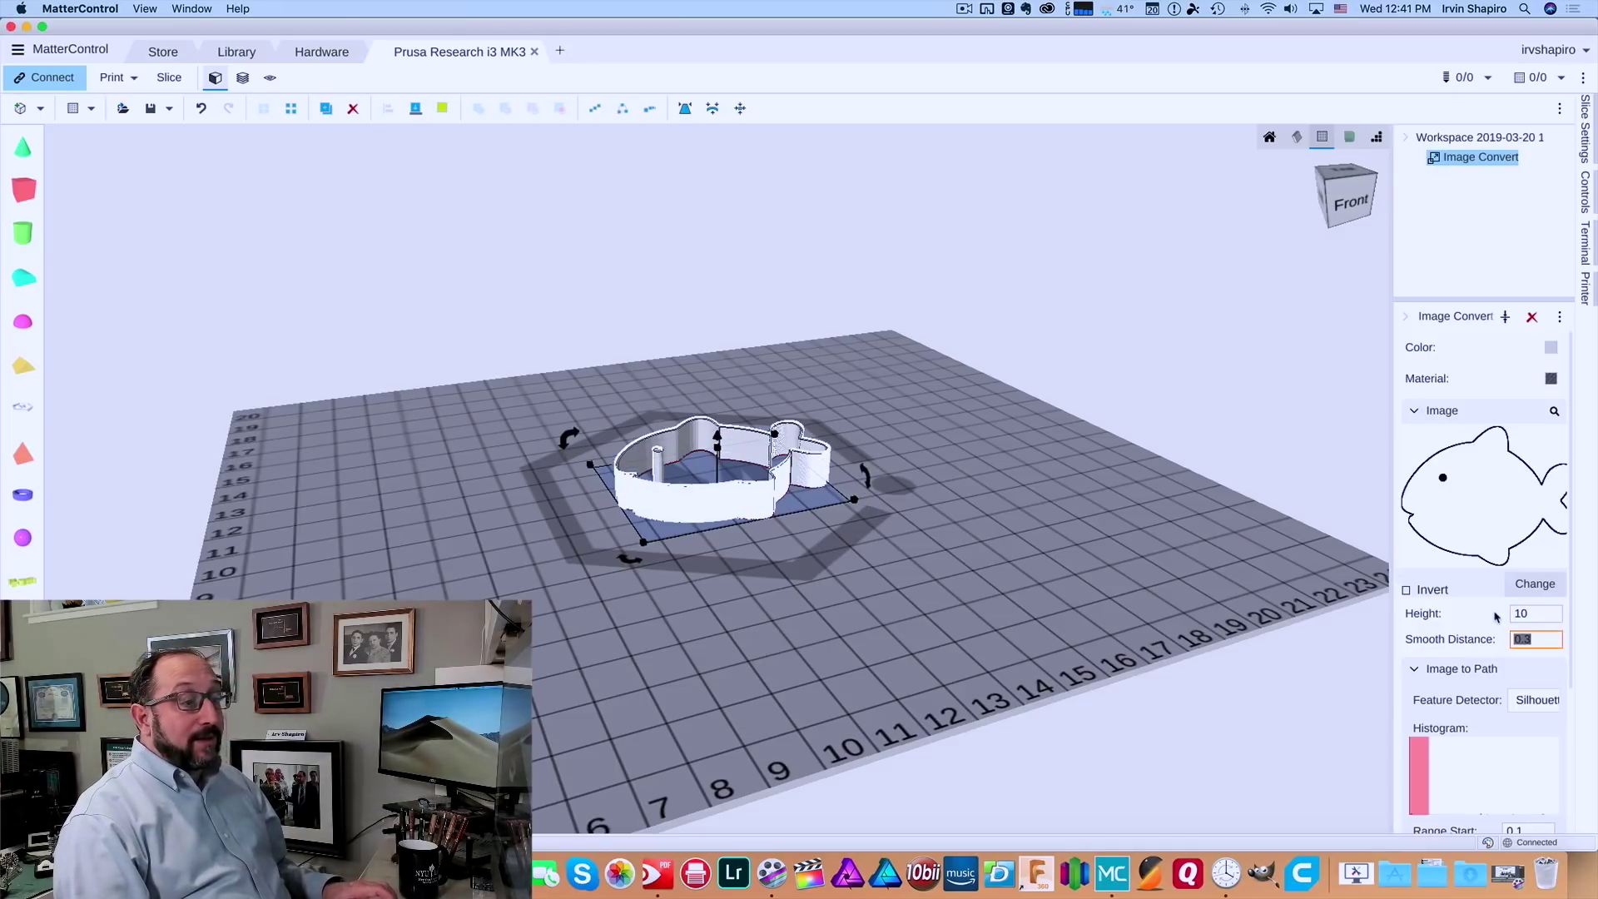
- Inspect the fish model from several angles and set its base type to Outline
left_click(1026, 501)
right_click_drag(986, 462, 1268, 137)
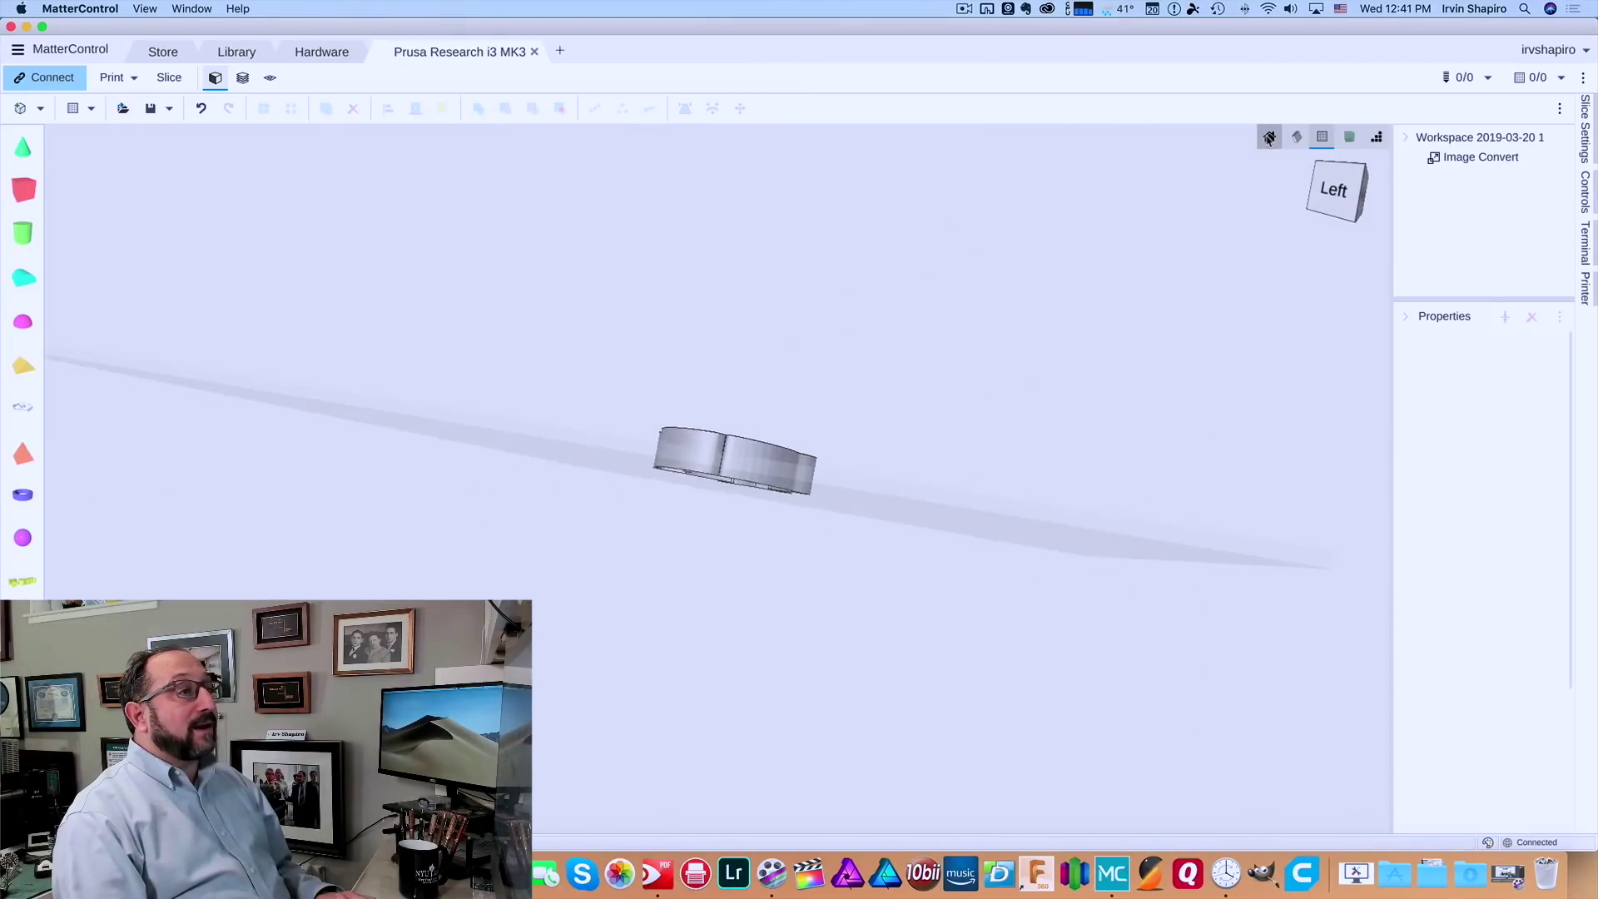
left_click(1268, 138)
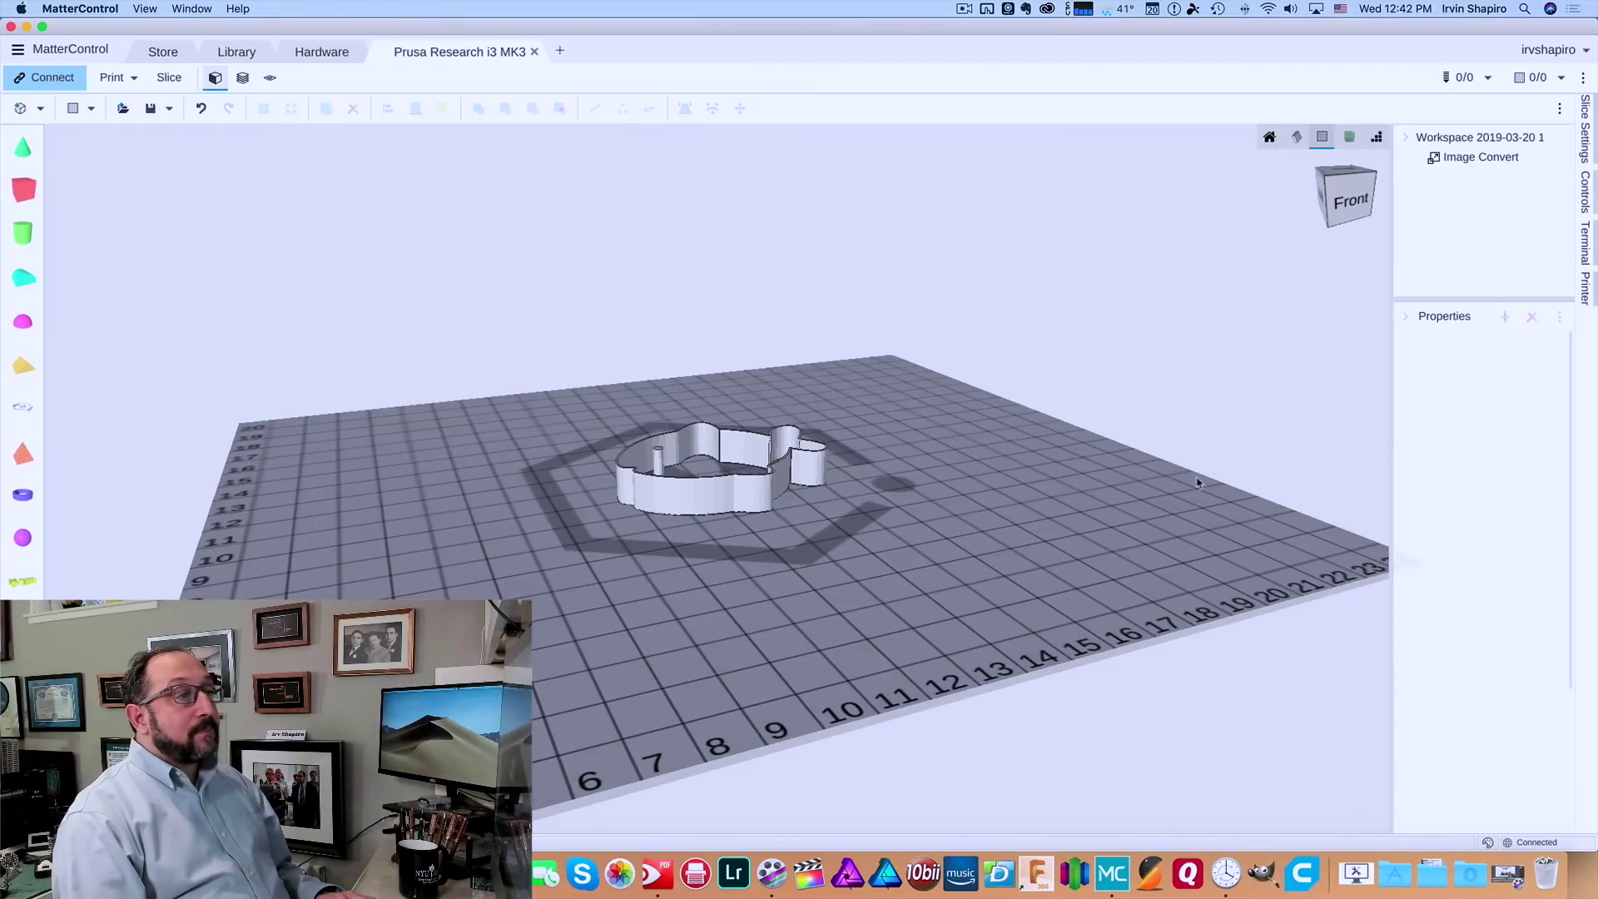
scroll(938, 458, "down", 5)
scroll(937, 458, "up", 10)
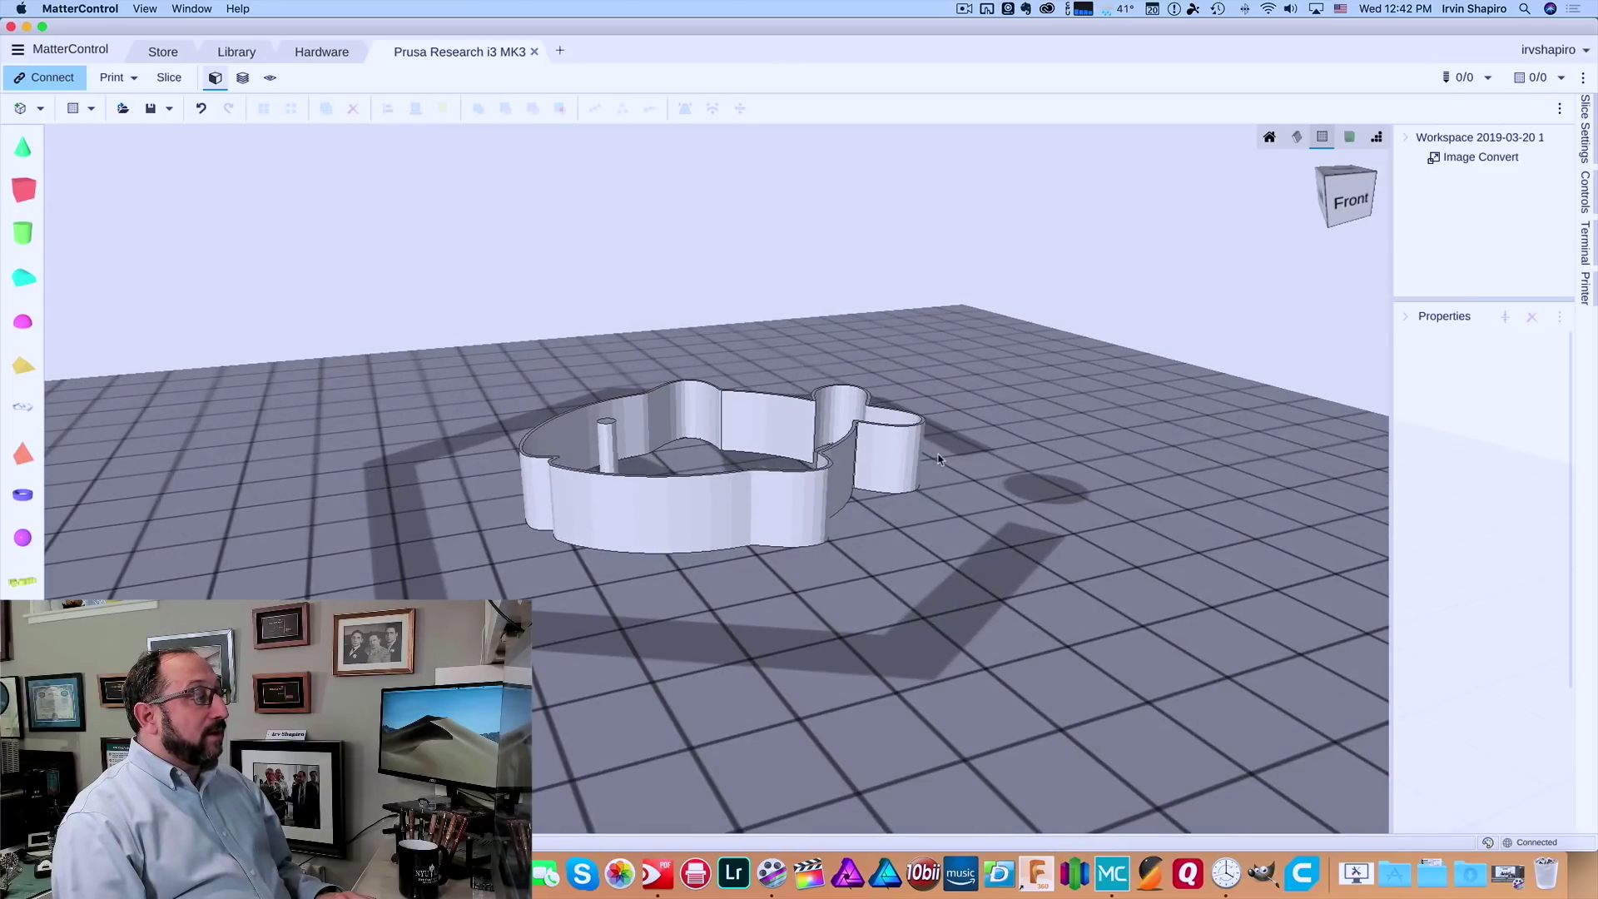
left_click(893, 458)
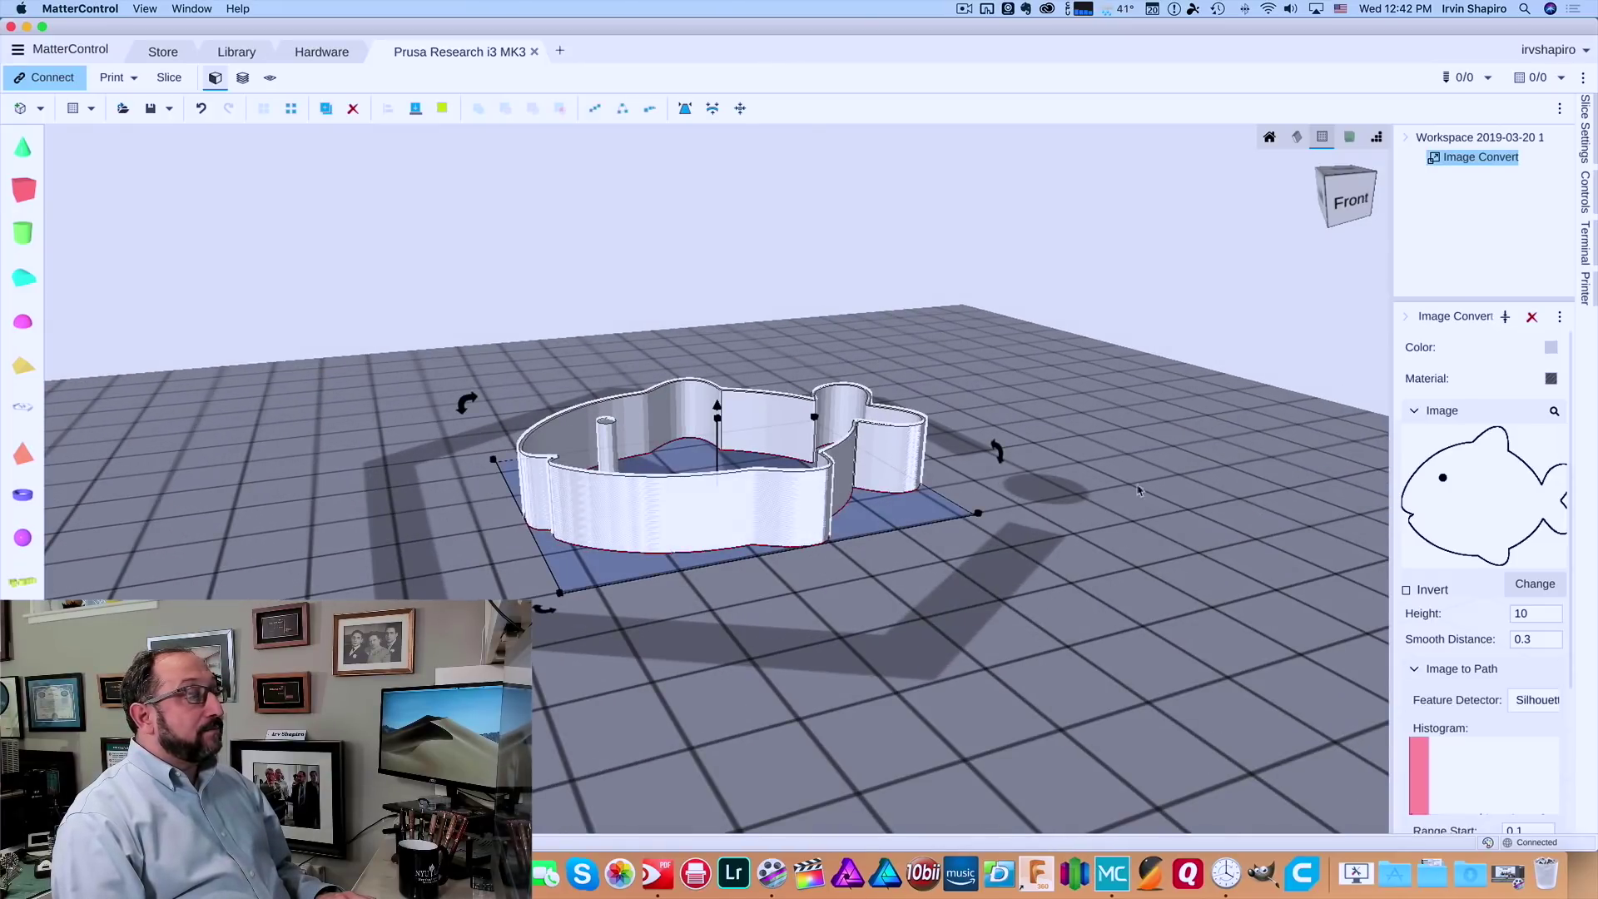
scroll(1488, 620, "down", 3)
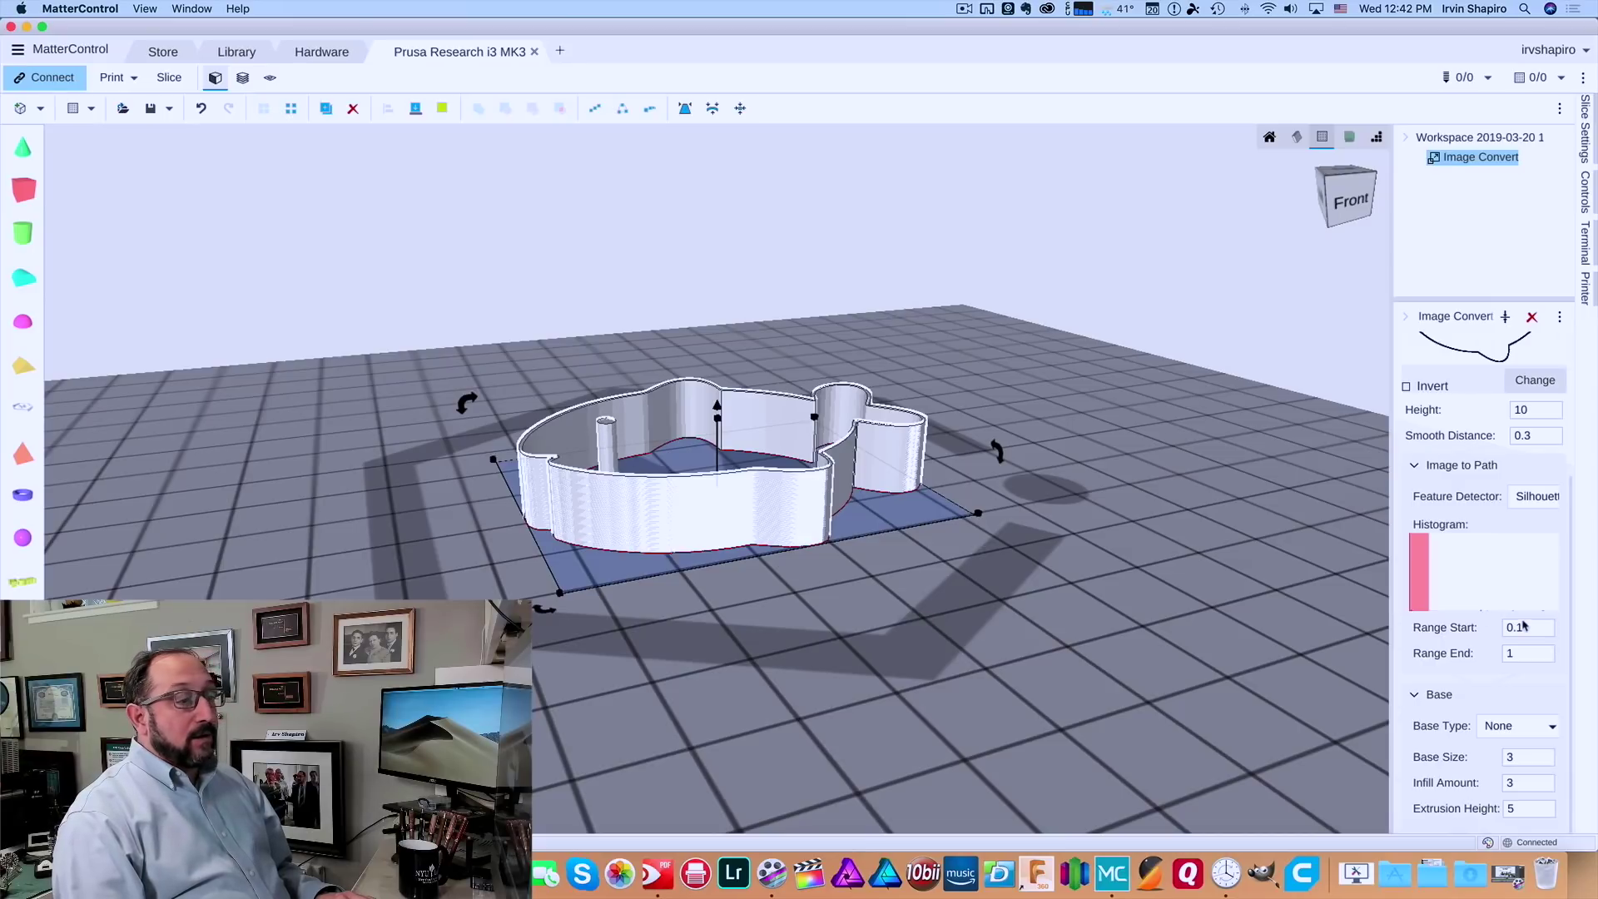
left_click(1540, 732)
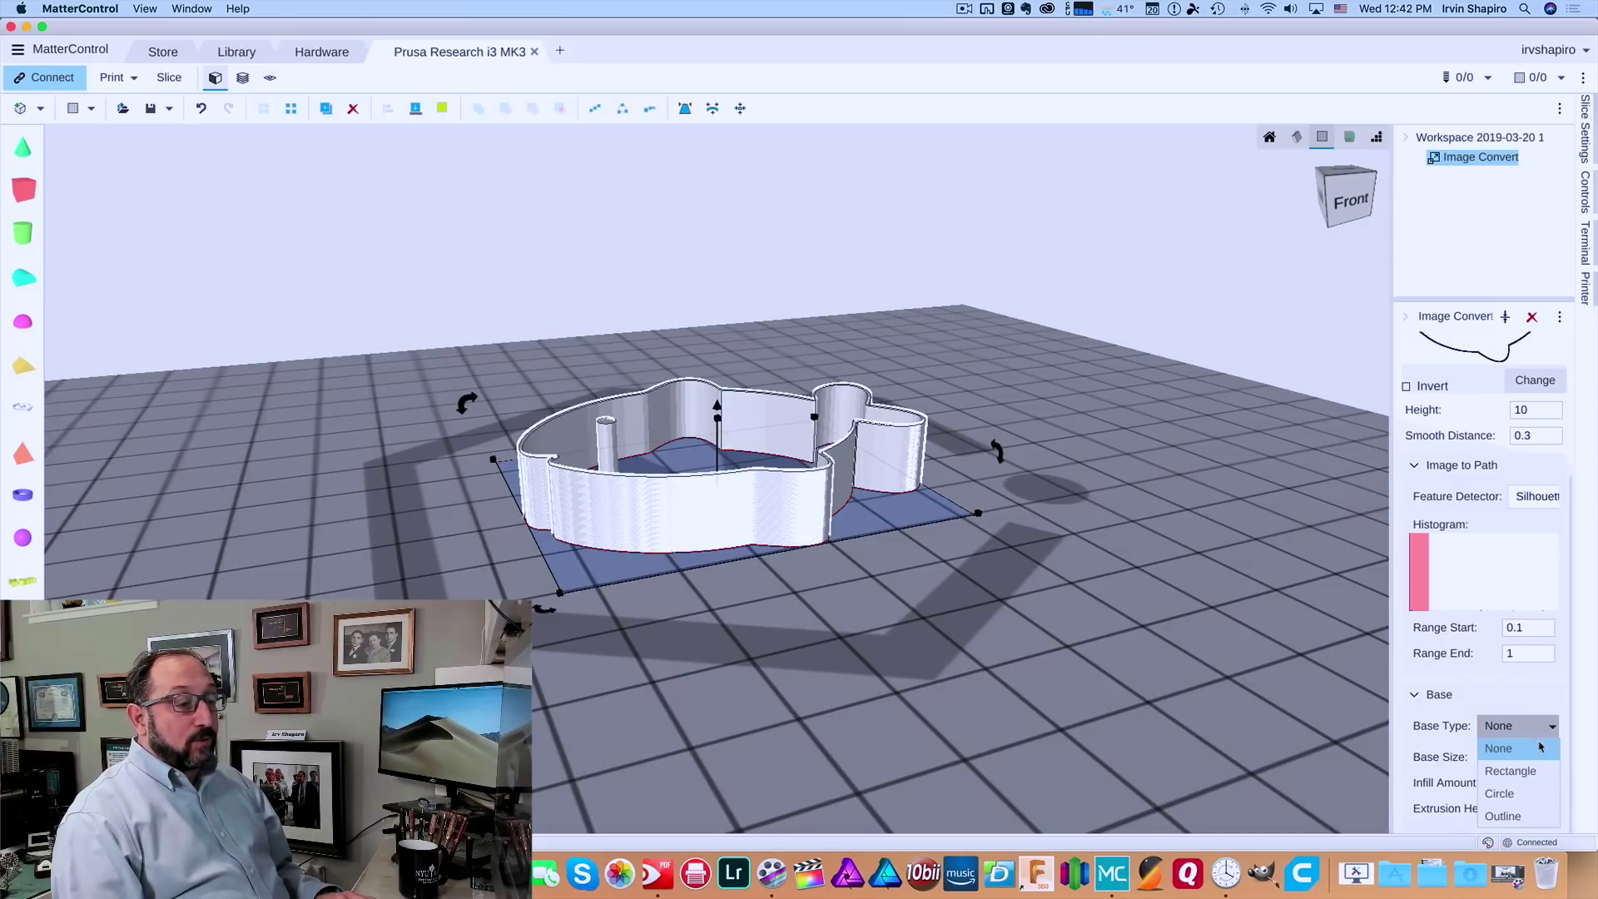
left_click(1530, 819)
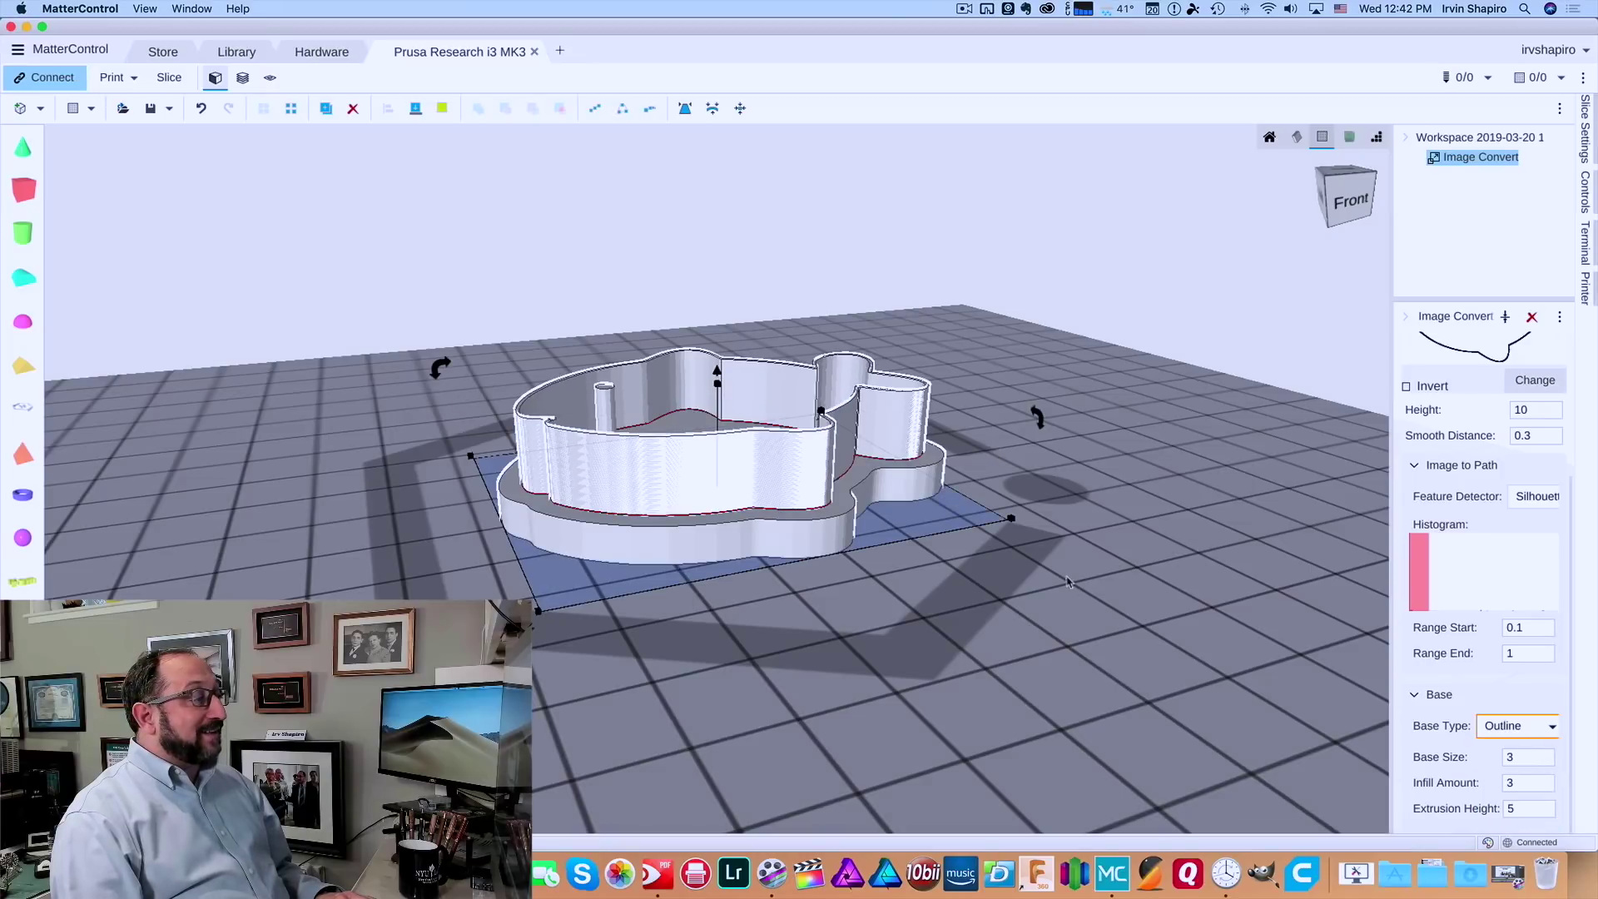